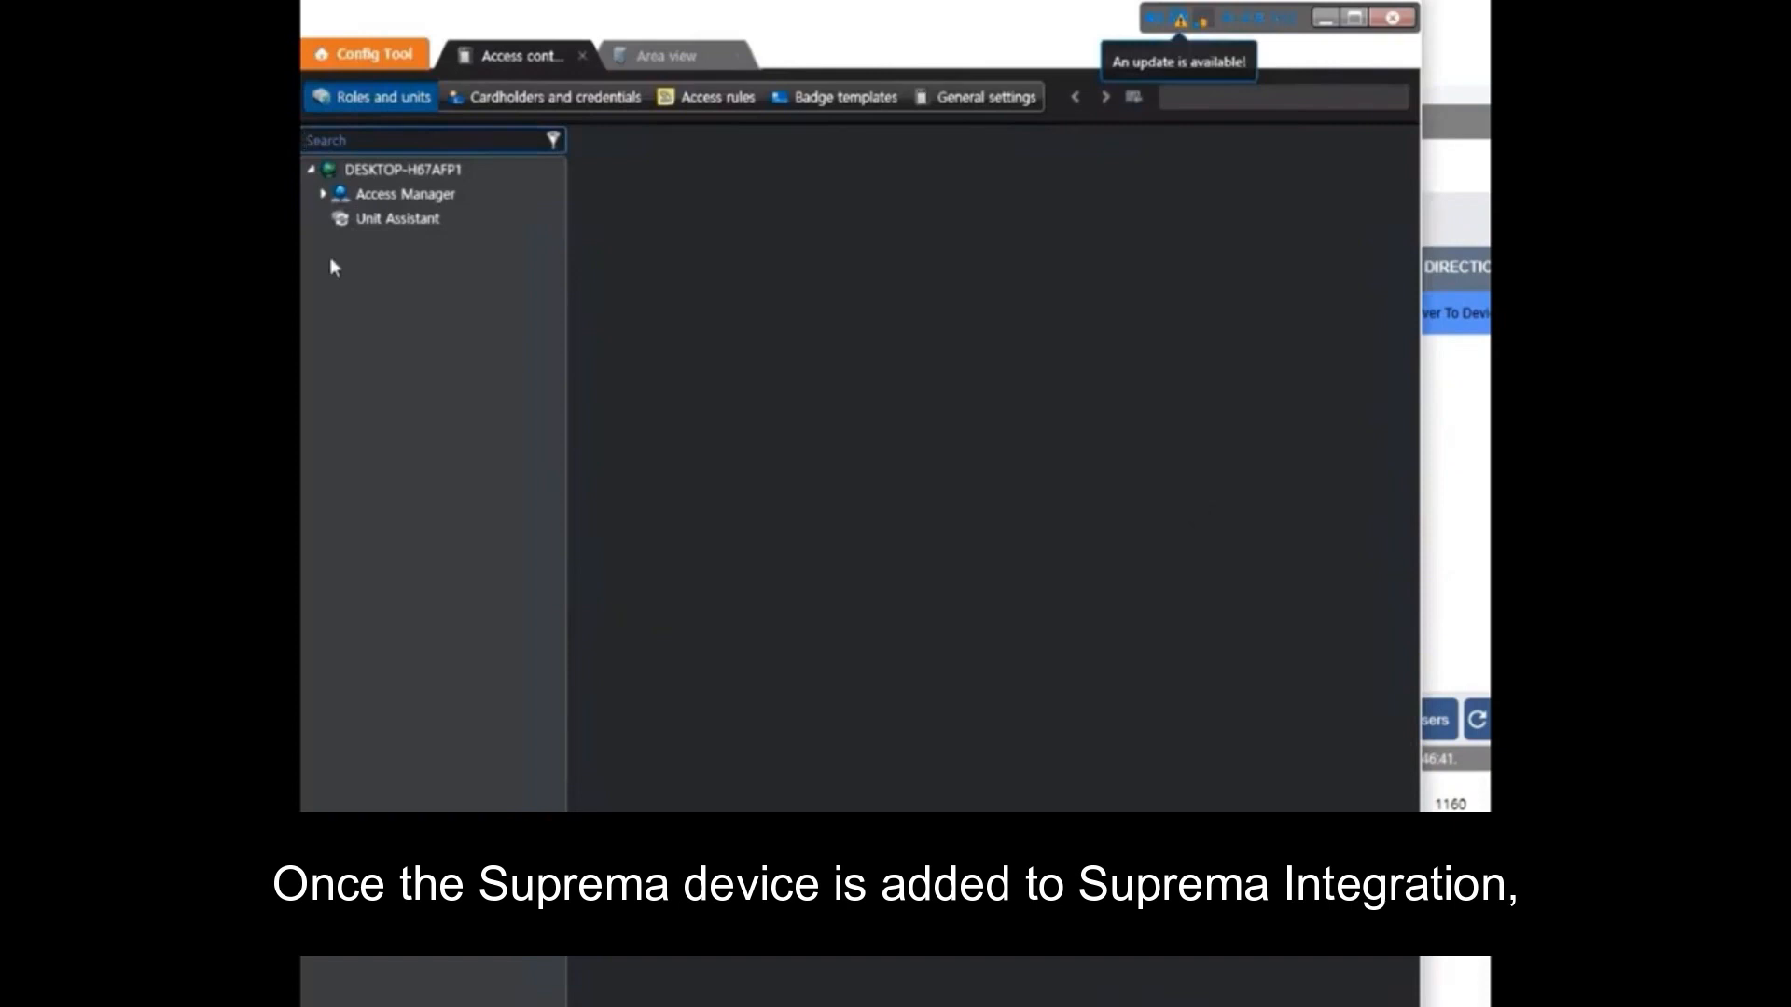
Check the access control unit's RIO channel and Suprema peripherals I1, I2, O1, R1, then bring Suprema Integration forward
{"action": "left_click", "coordinate": [324, 193]}
{"action": "left_click", "coordinate": [377, 217]}
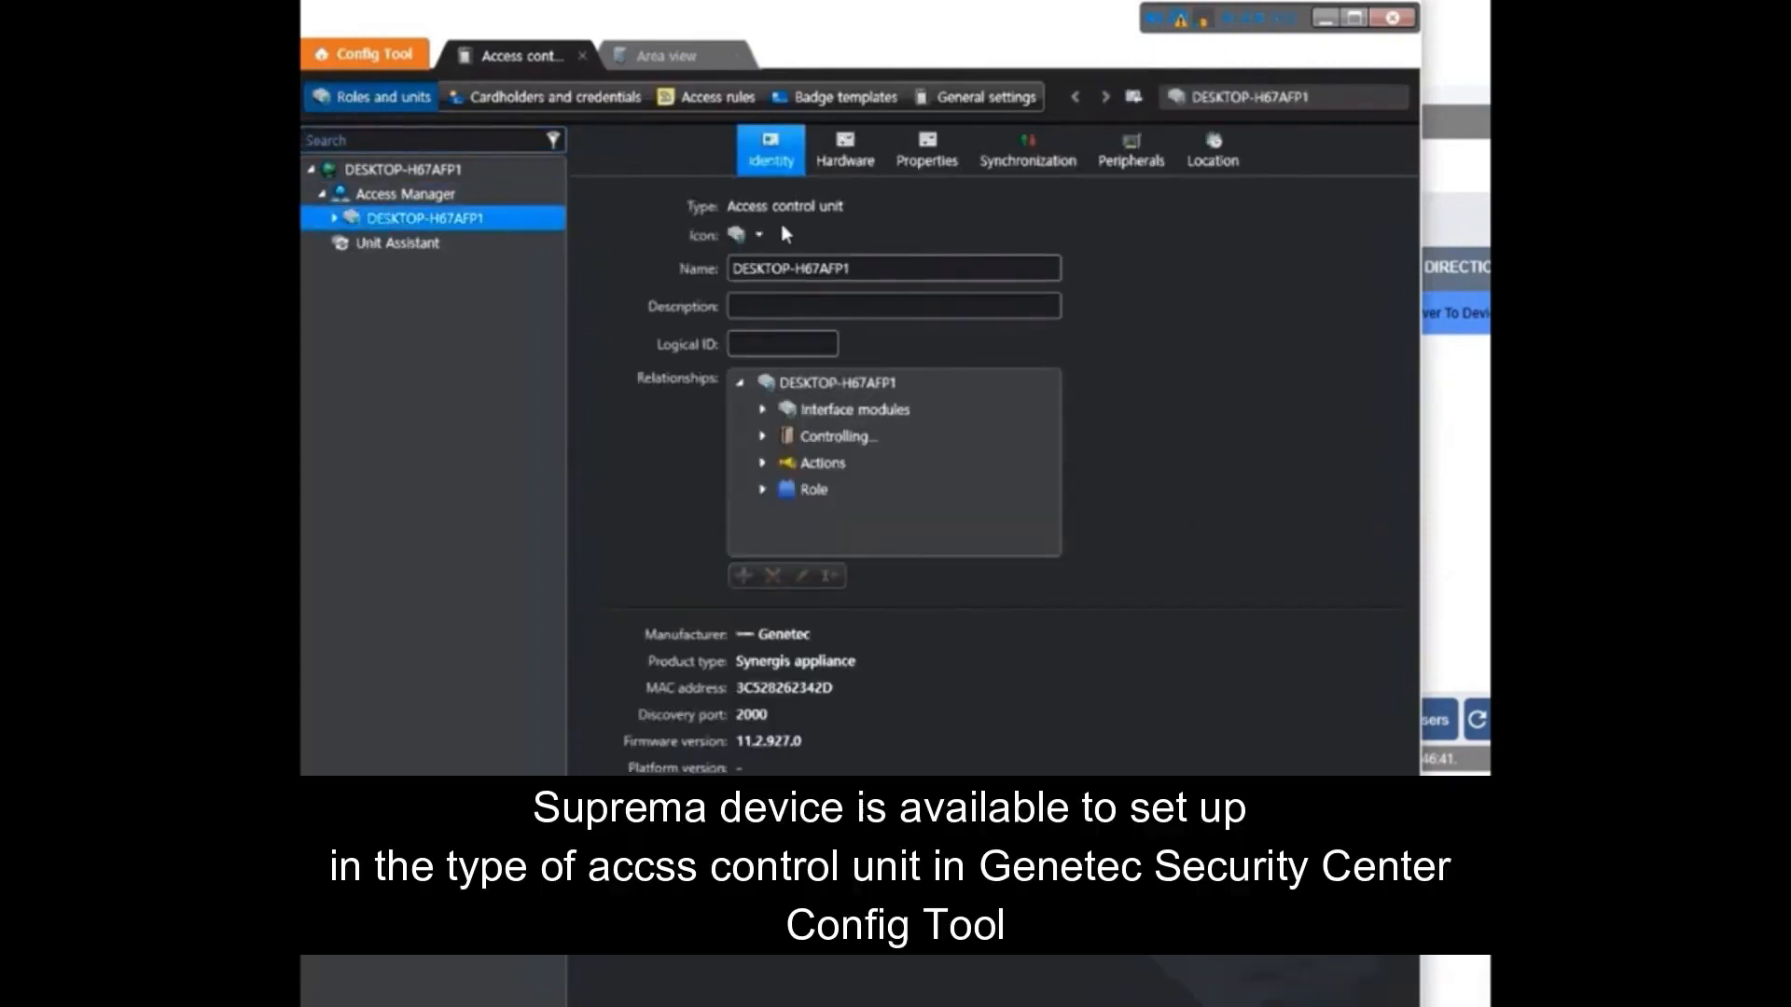
{"action": "left_click", "coordinate": [865, 155]}
{"action": "left_click", "coordinate": [1310, 206]}
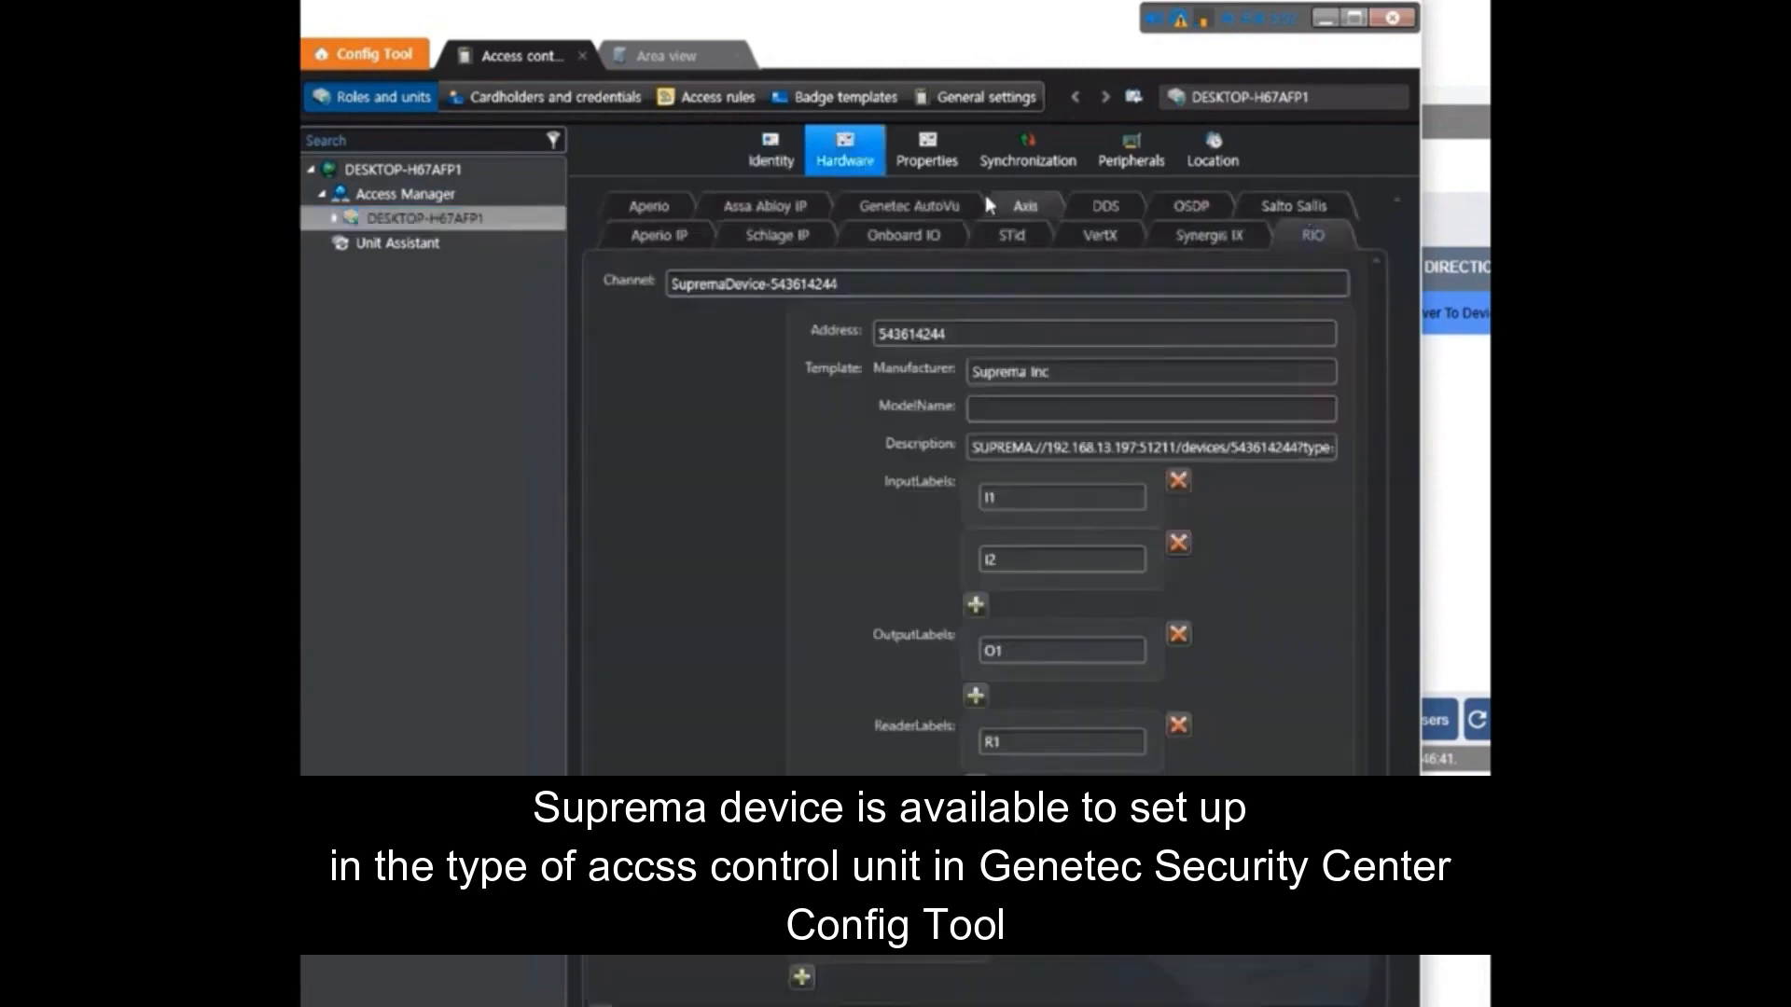
{"action": "left_click", "coordinate": [1129, 159]}
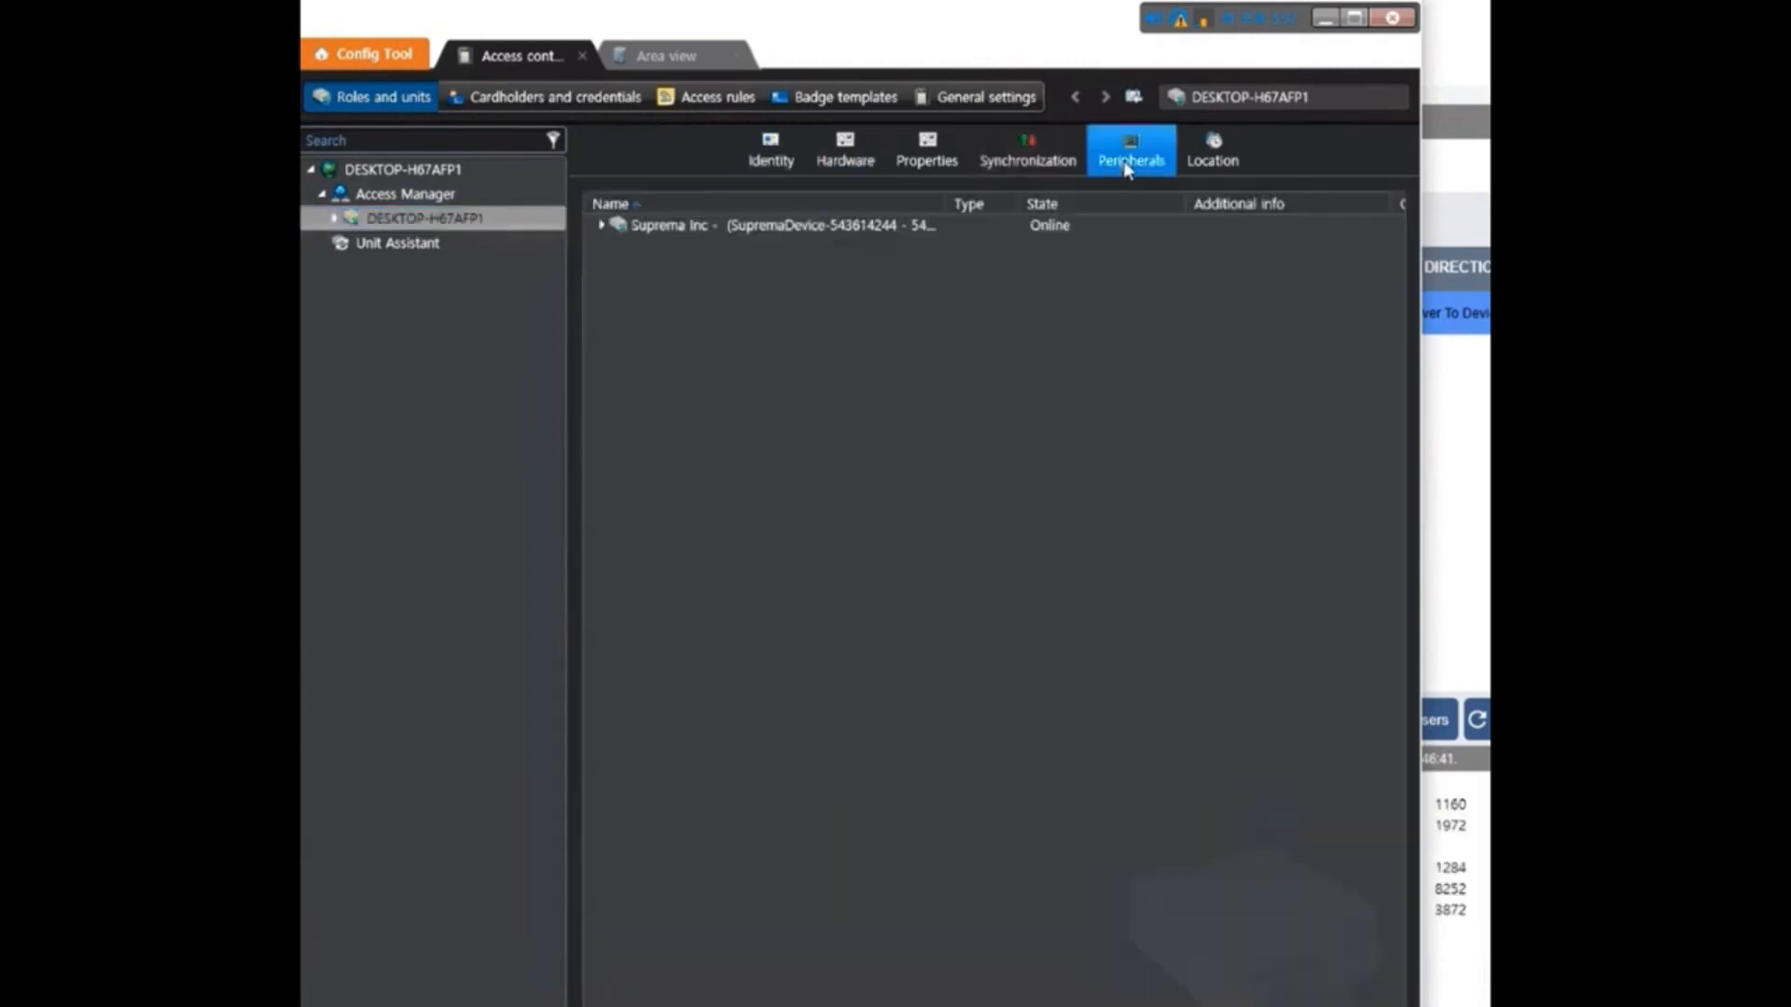
{"action": "left_click", "coordinate": [600, 226]}
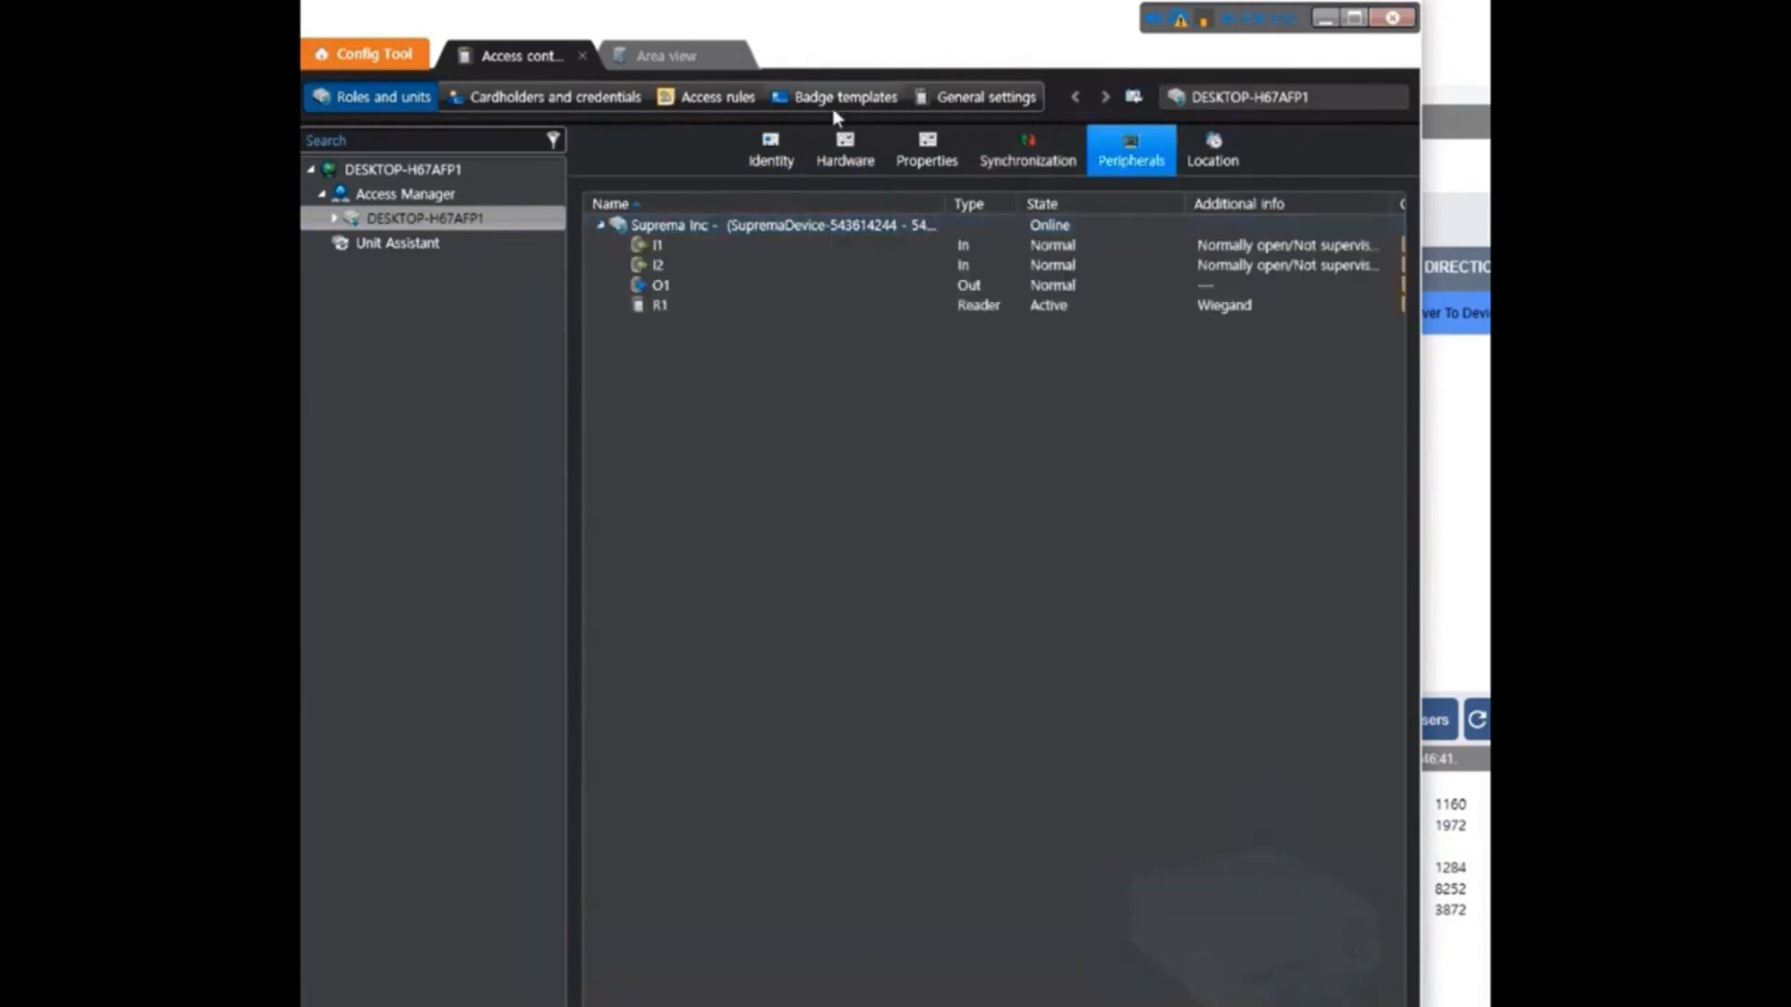
{"action": "left_click", "coordinate": [1487, 474]}
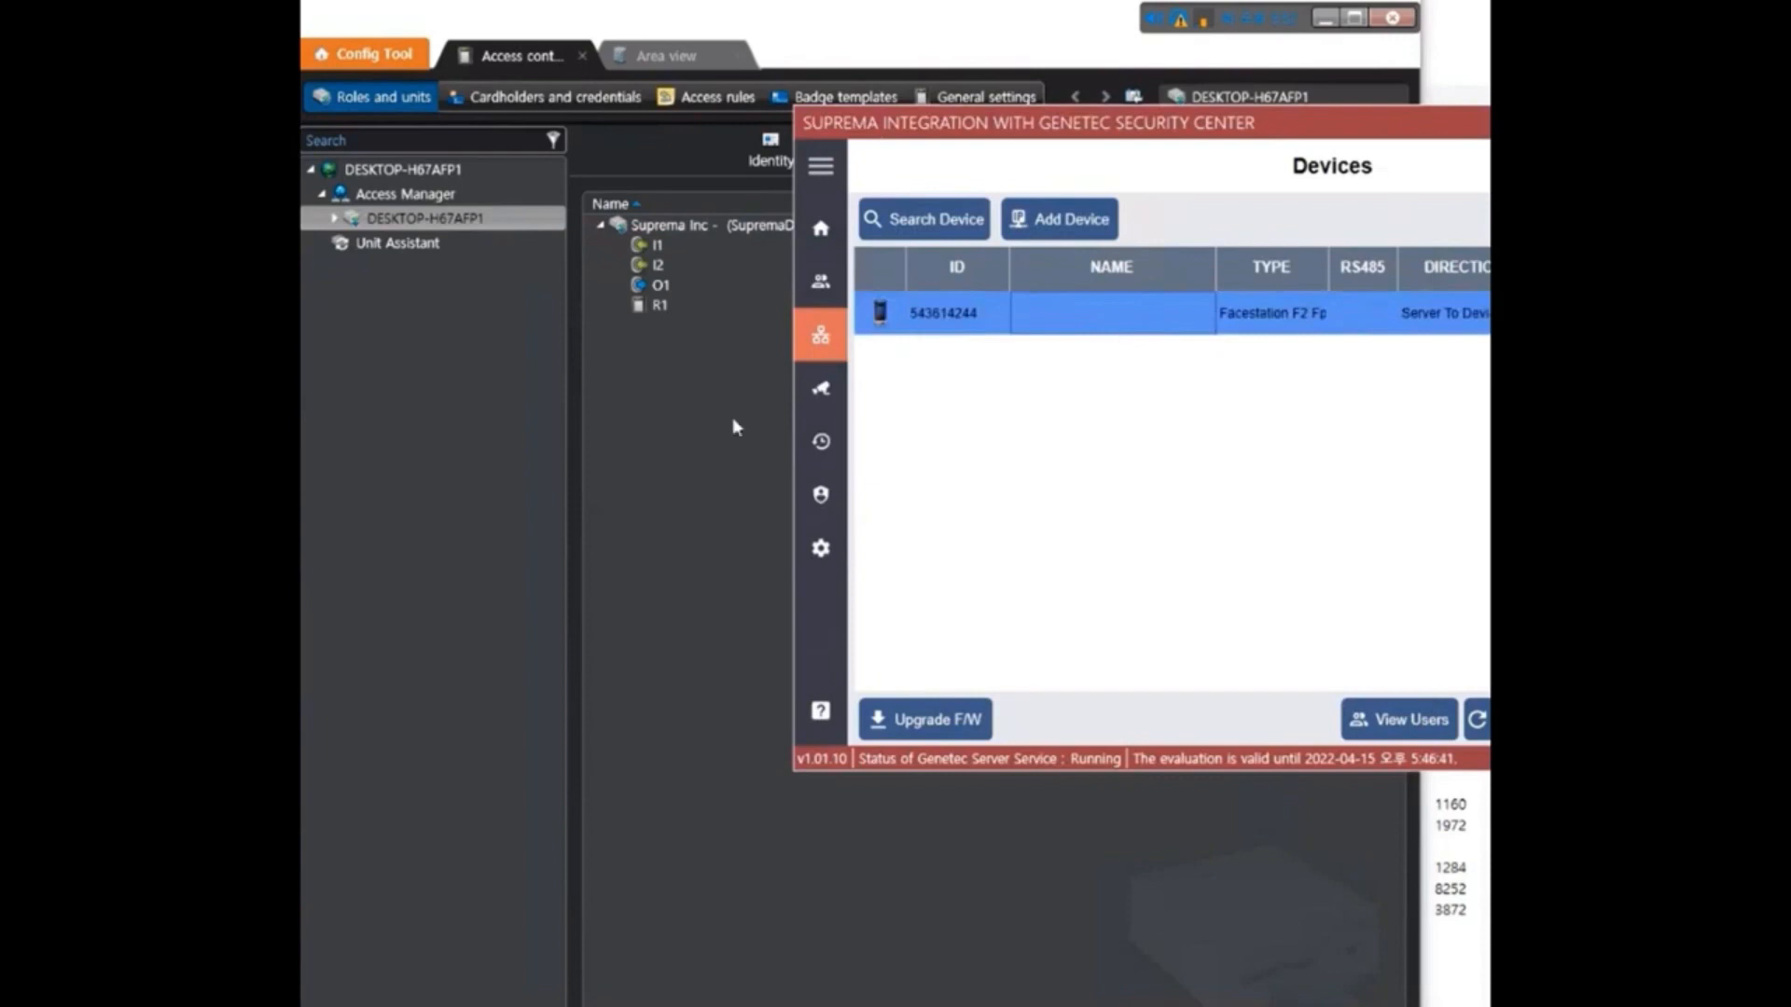
Return to Config Tool and open the Suprema device's hardware settings
{"action": "left_click", "coordinate": [719, 302]}
{"action": "double_click", "coordinate": [718, 300]}
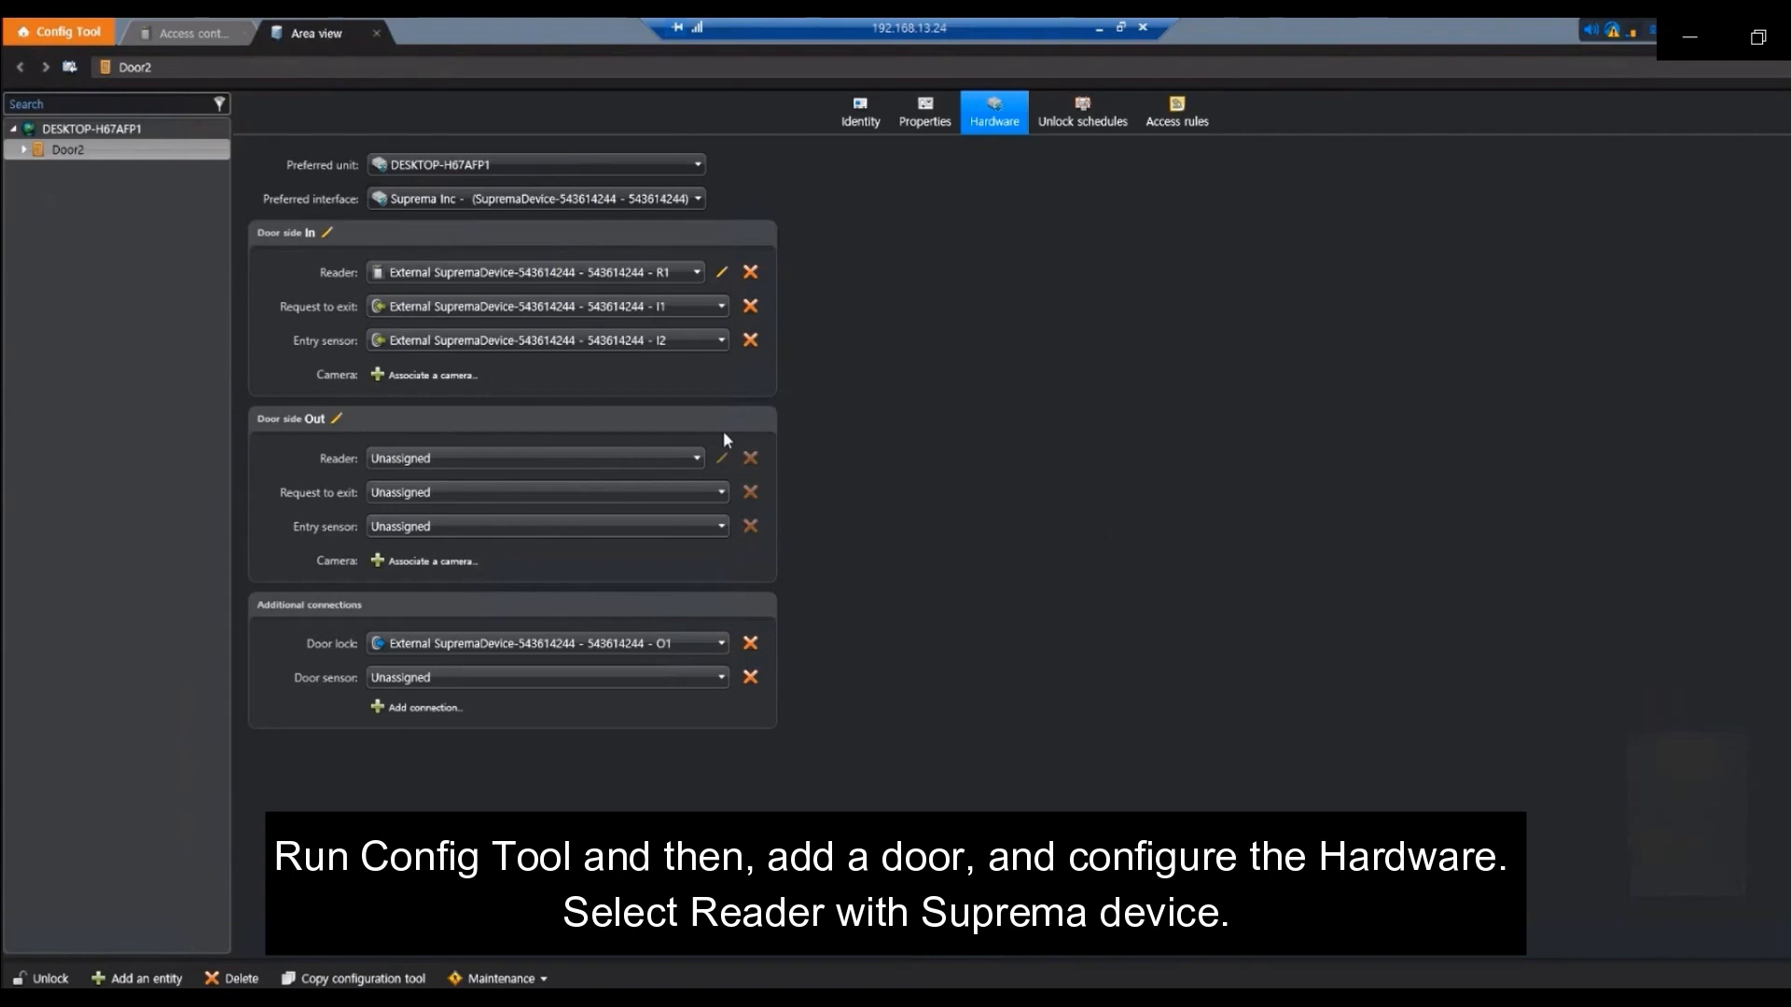
Reassign Door2's entry sensor to External SupremaDevice I2 and return to the Tasks home page
{"action": "left_click", "coordinate": [693, 342]}
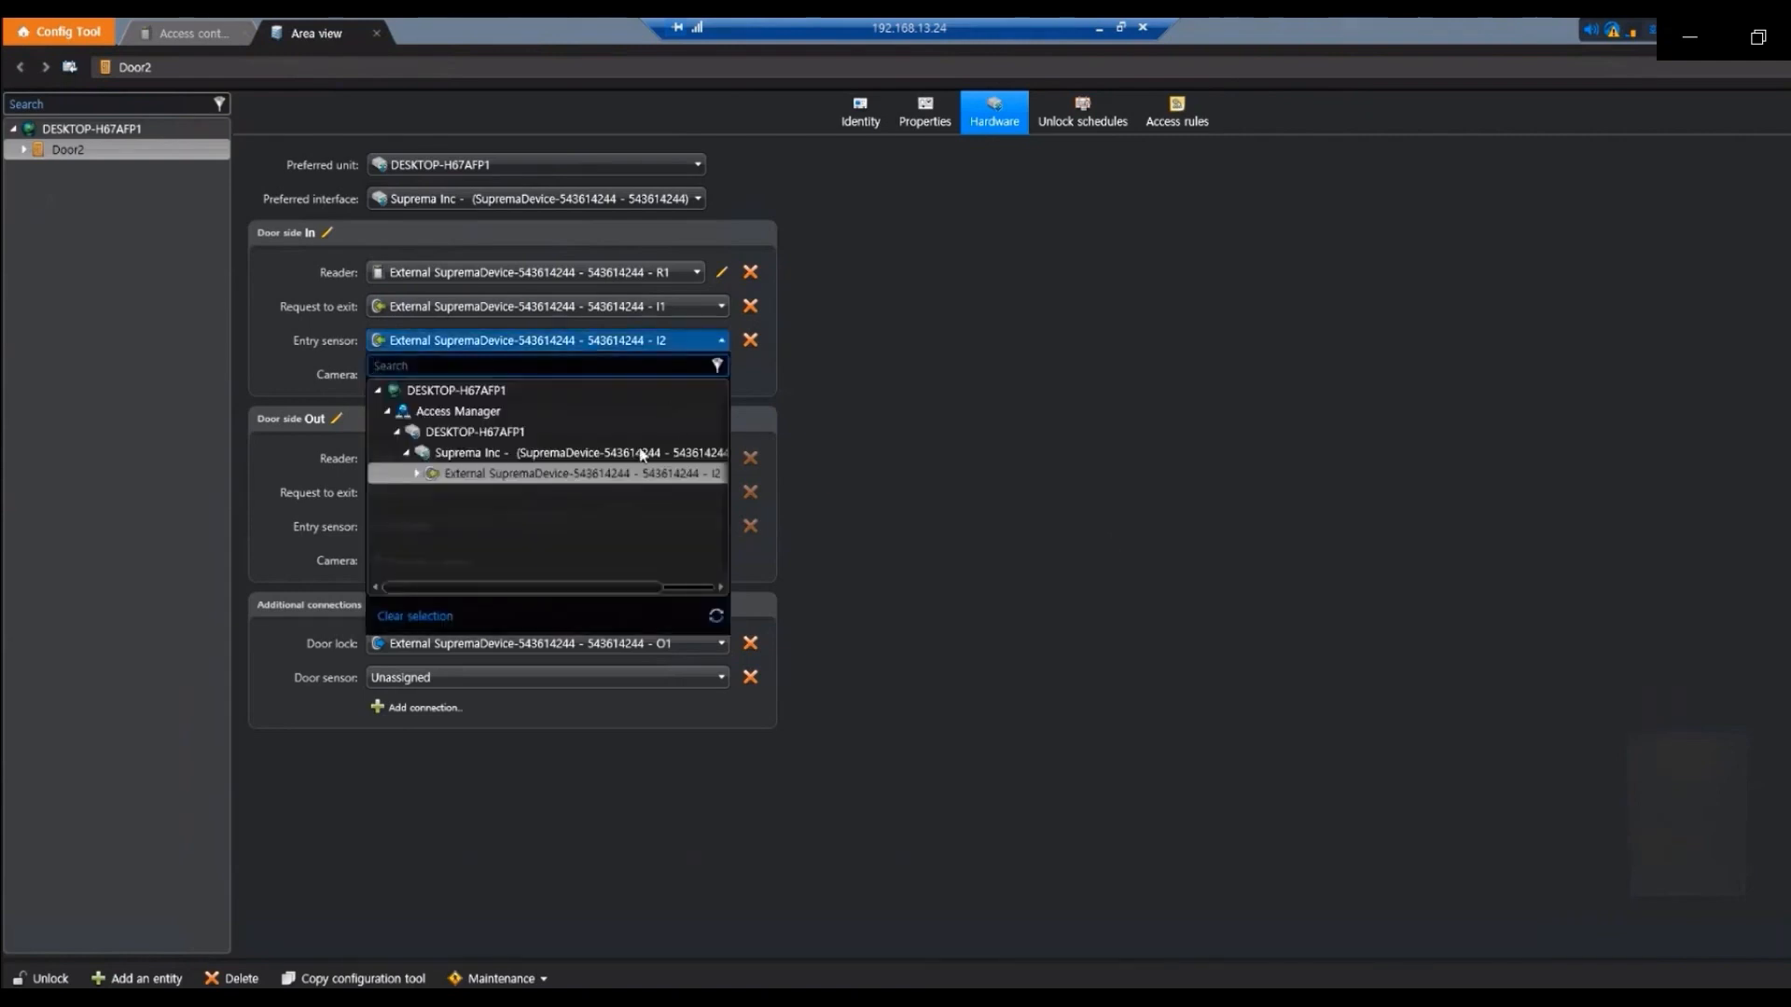
{"action": "left_click", "coordinate": [750, 340]}
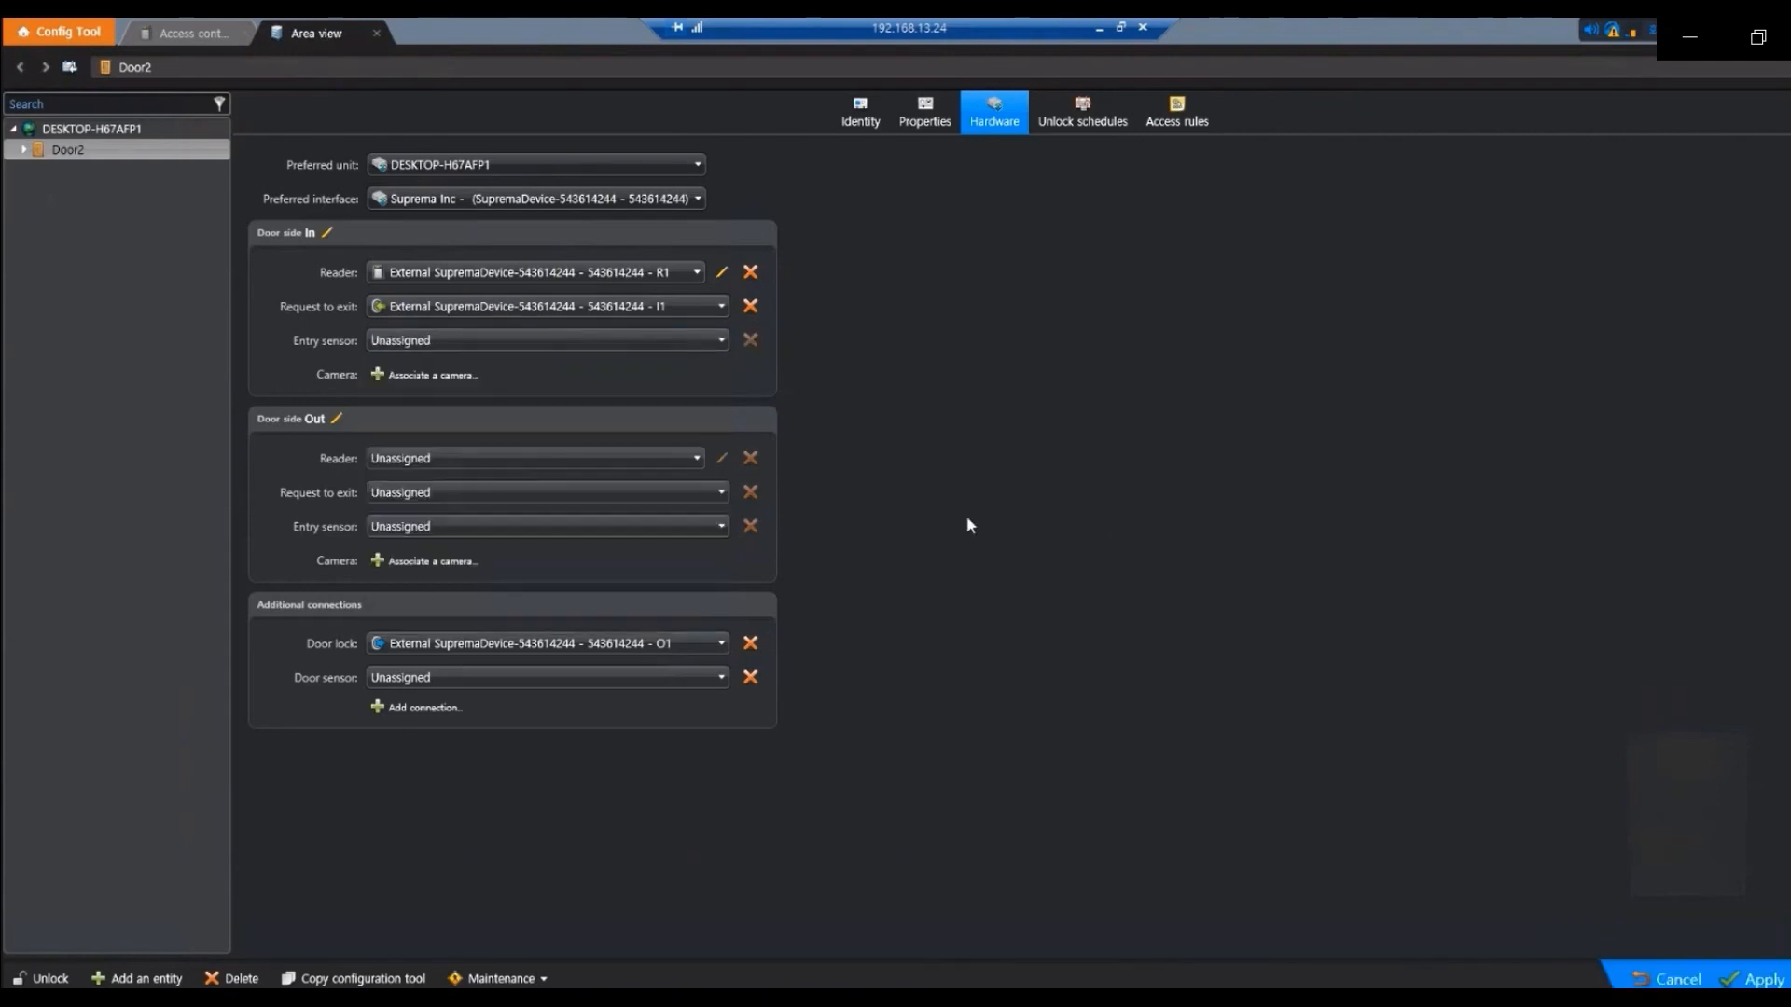
{"action": "left_click", "coordinate": [693, 340]}
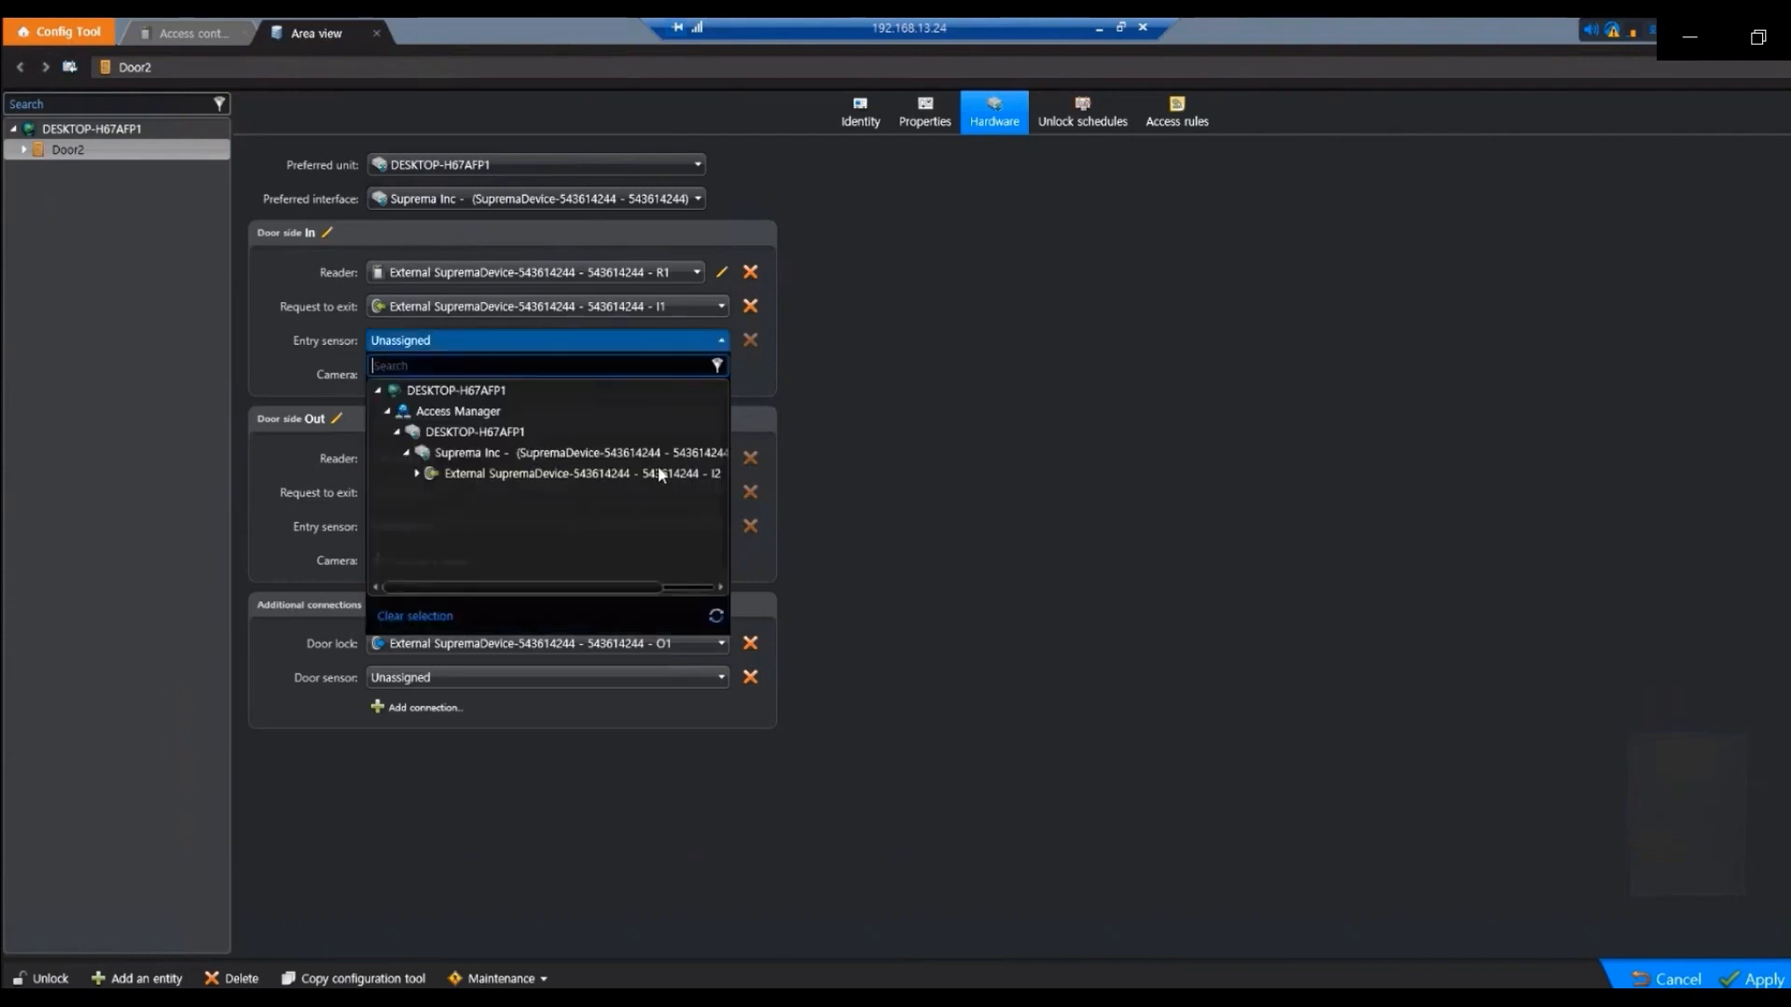
{"action": "left_click", "coordinate": [664, 475]}
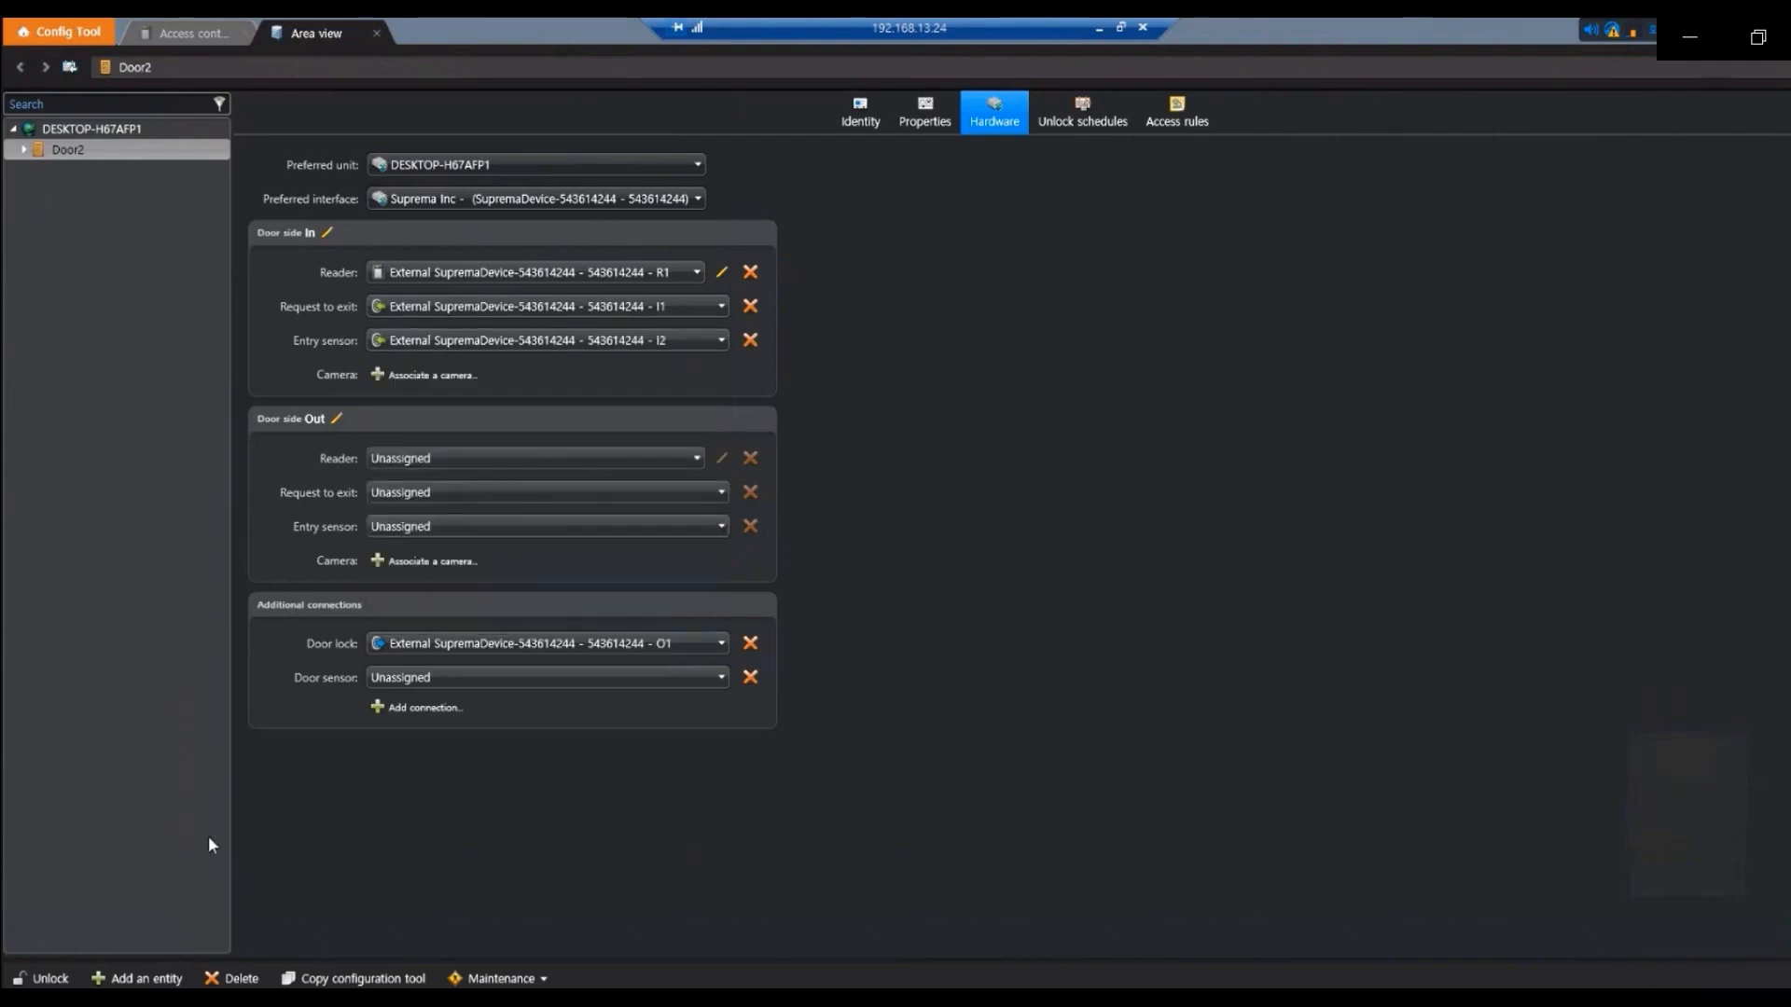
{"action": "left_click", "coordinate": [61, 31]}
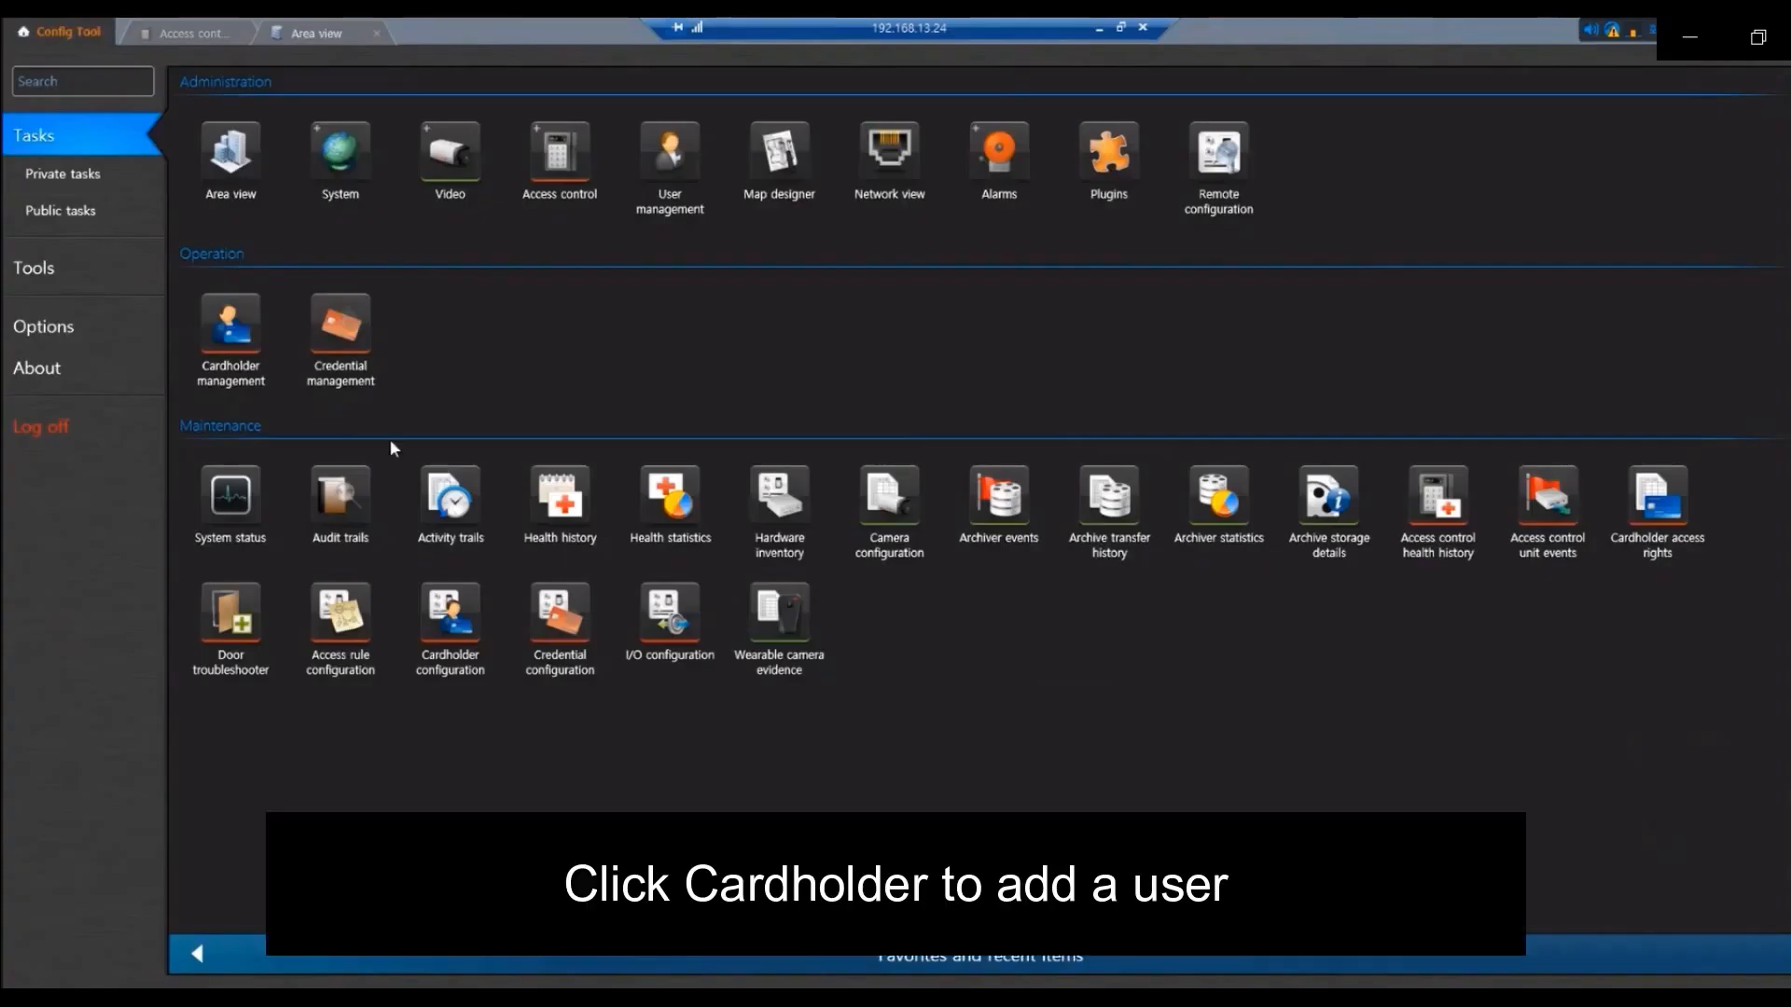
In Cardholder management, create a new cardholder and enter the first and last name
{"action": "left_click", "coordinate": [246, 331]}
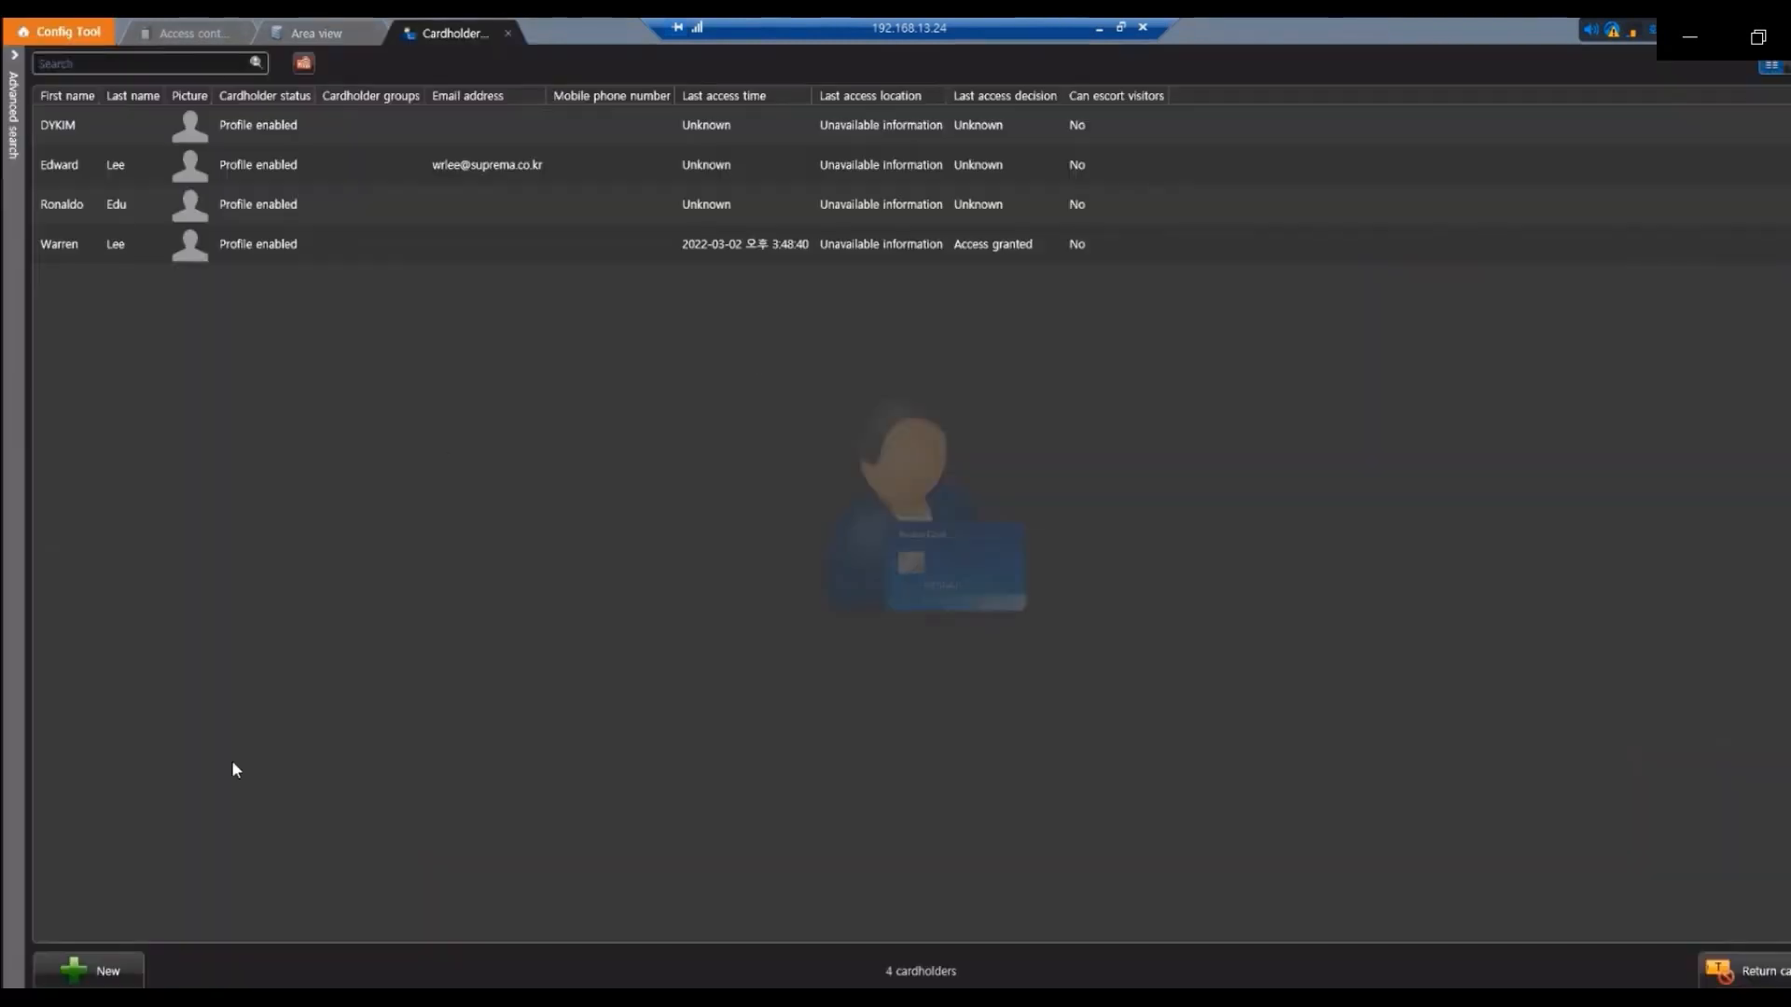
{"action": "left_click", "coordinate": [84, 970]}
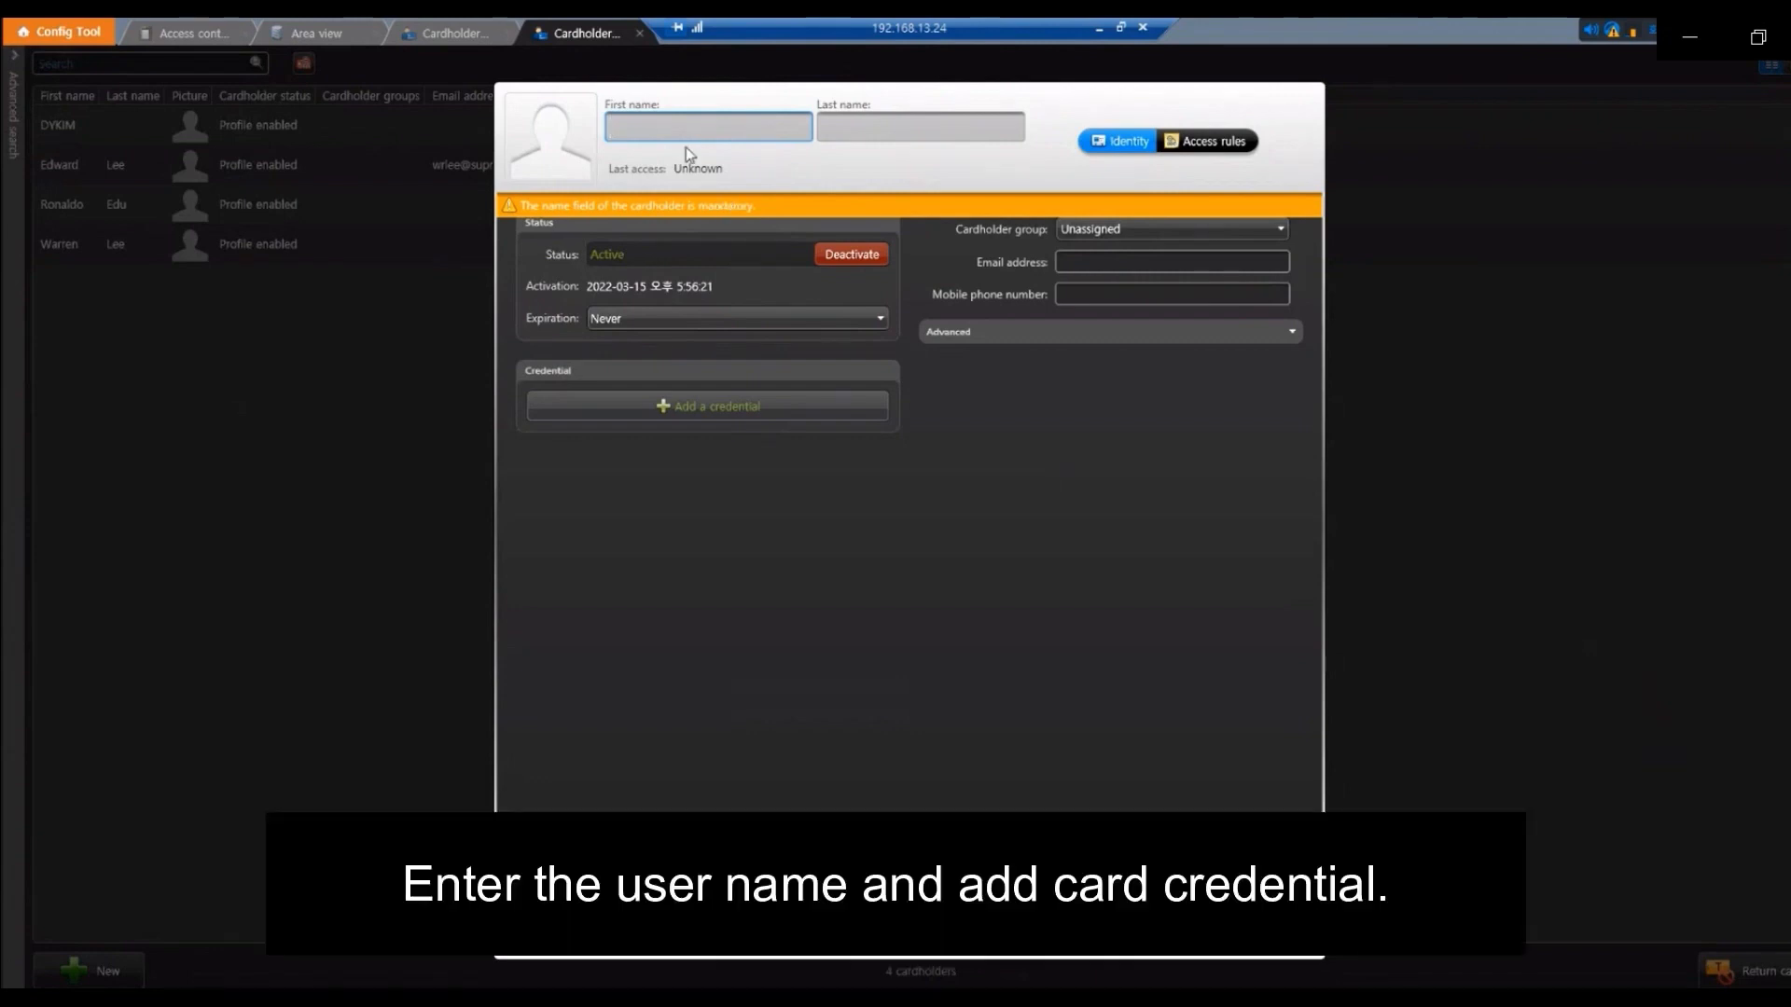
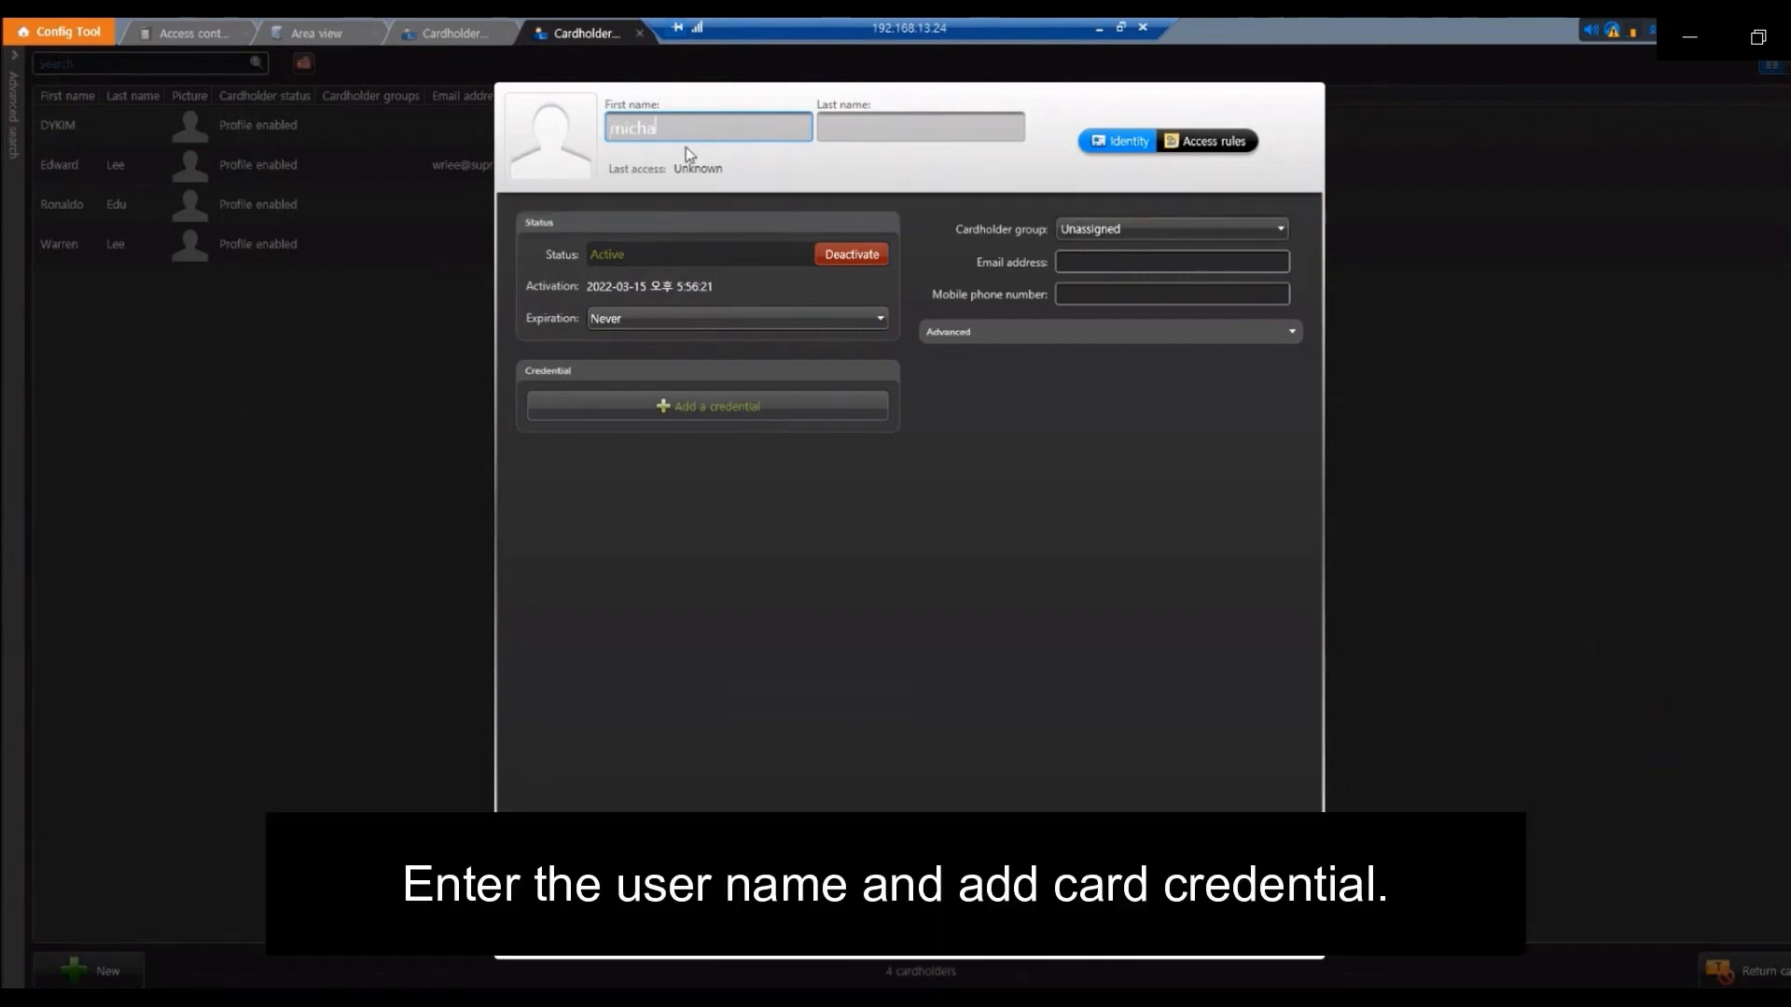
{"action": "left_click", "coordinate": [859, 132]}
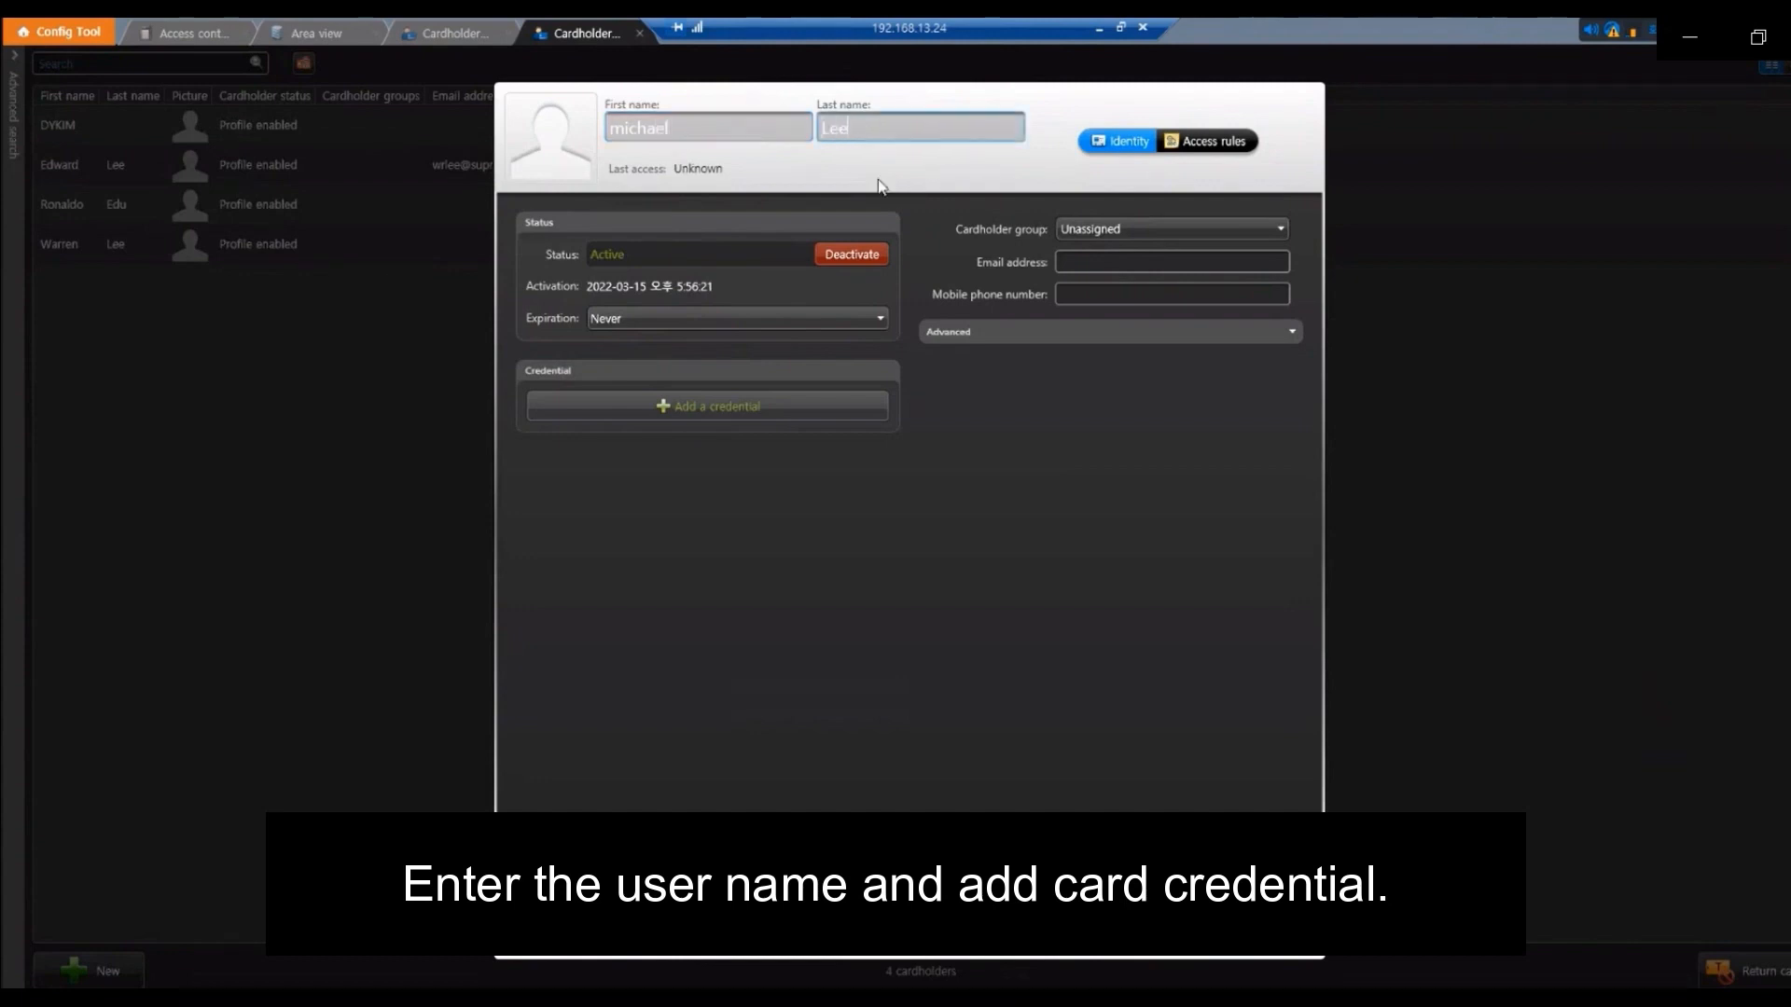
{"action": "left_click", "coordinate": [759, 406]}
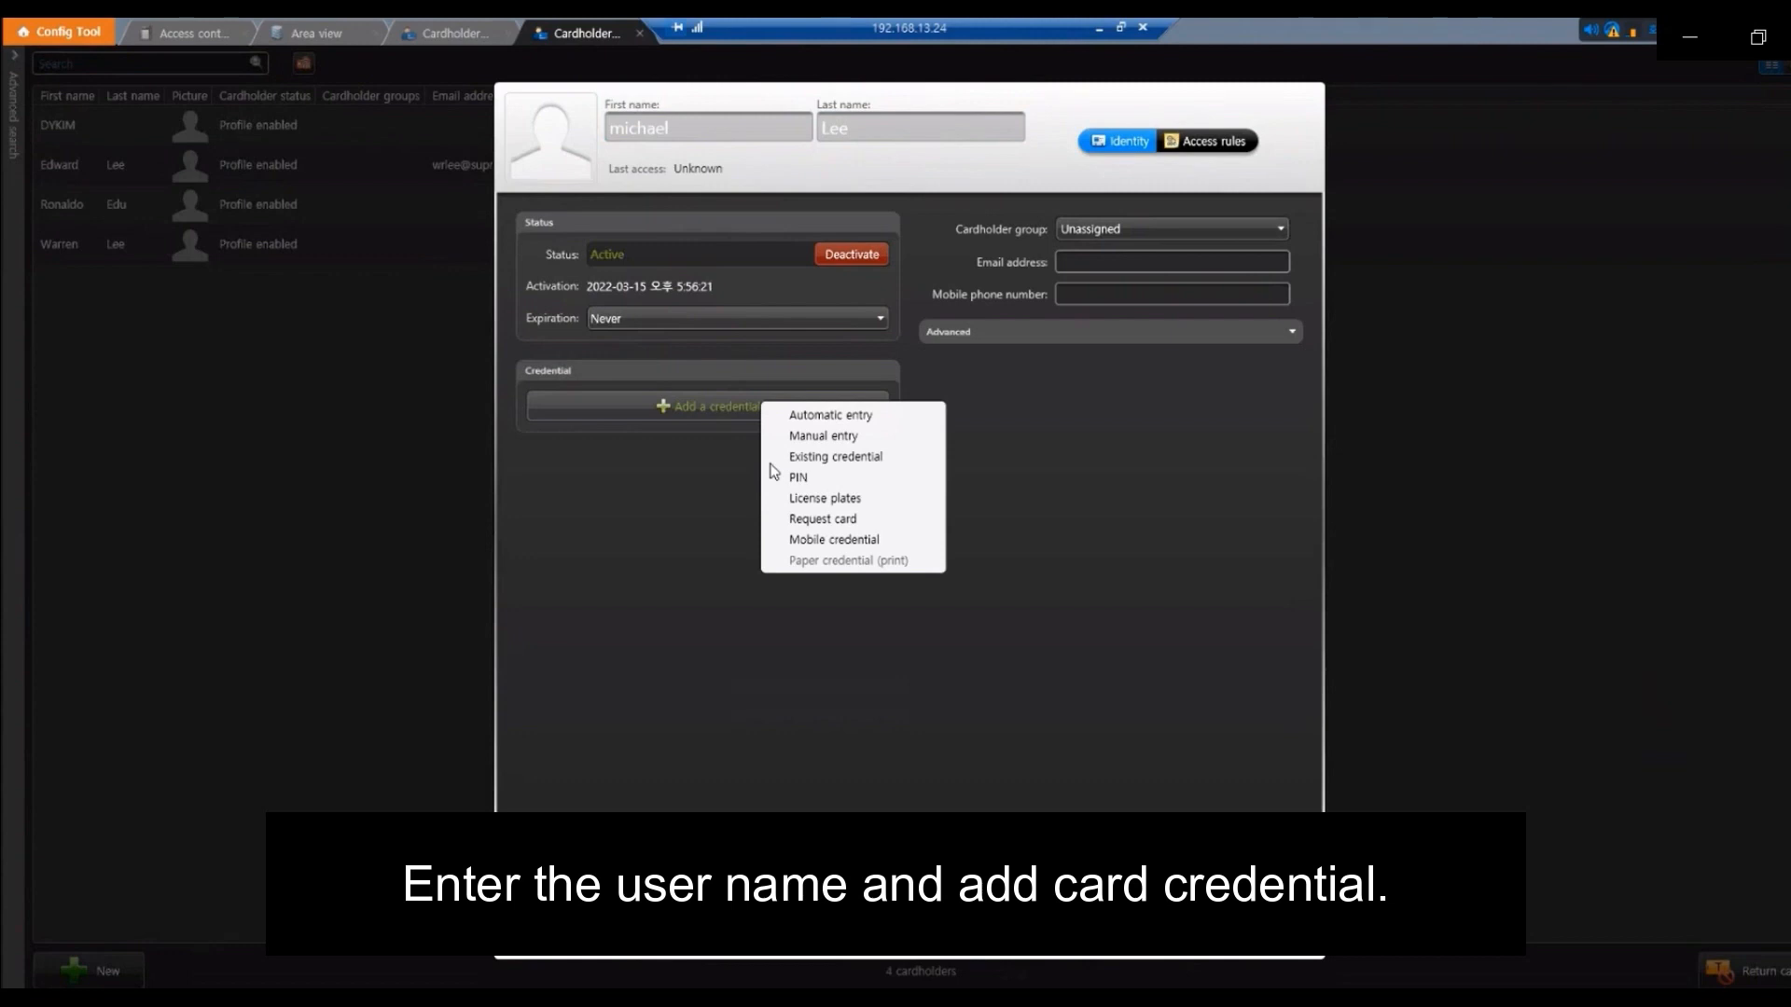
{"action": "left_click", "coordinate": [843, 436]}
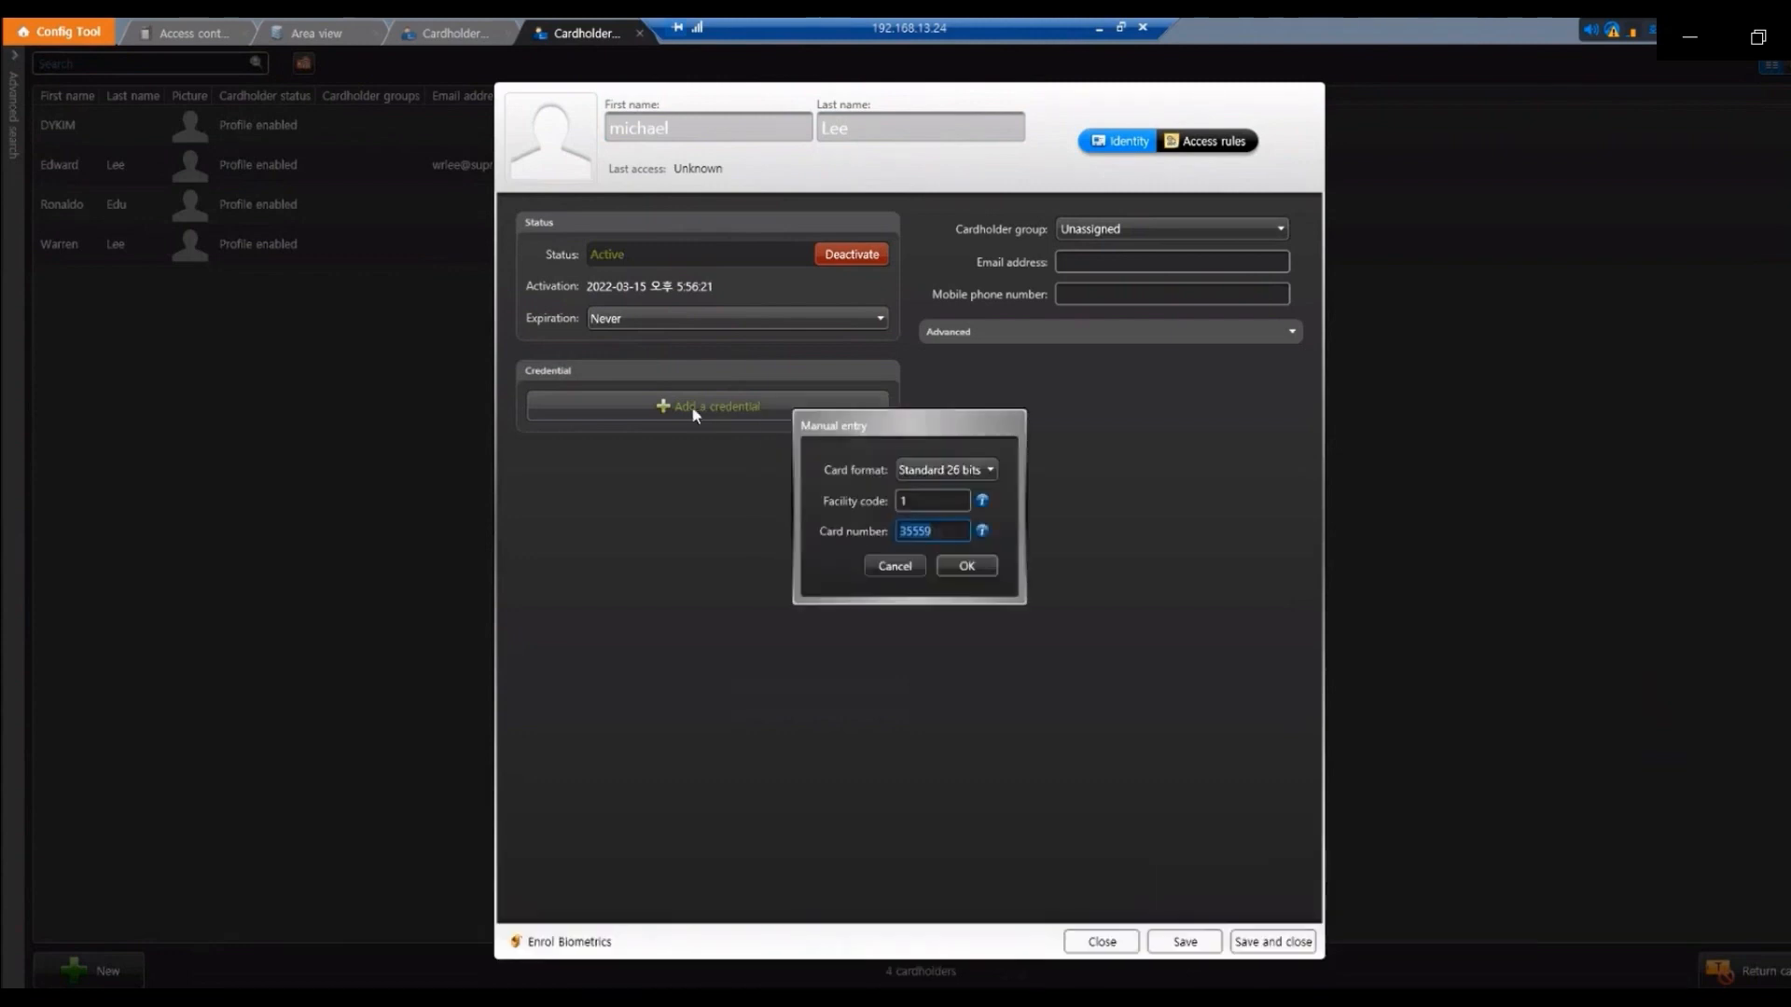
{"action": "left_click", "coordinate": [961, 469]}
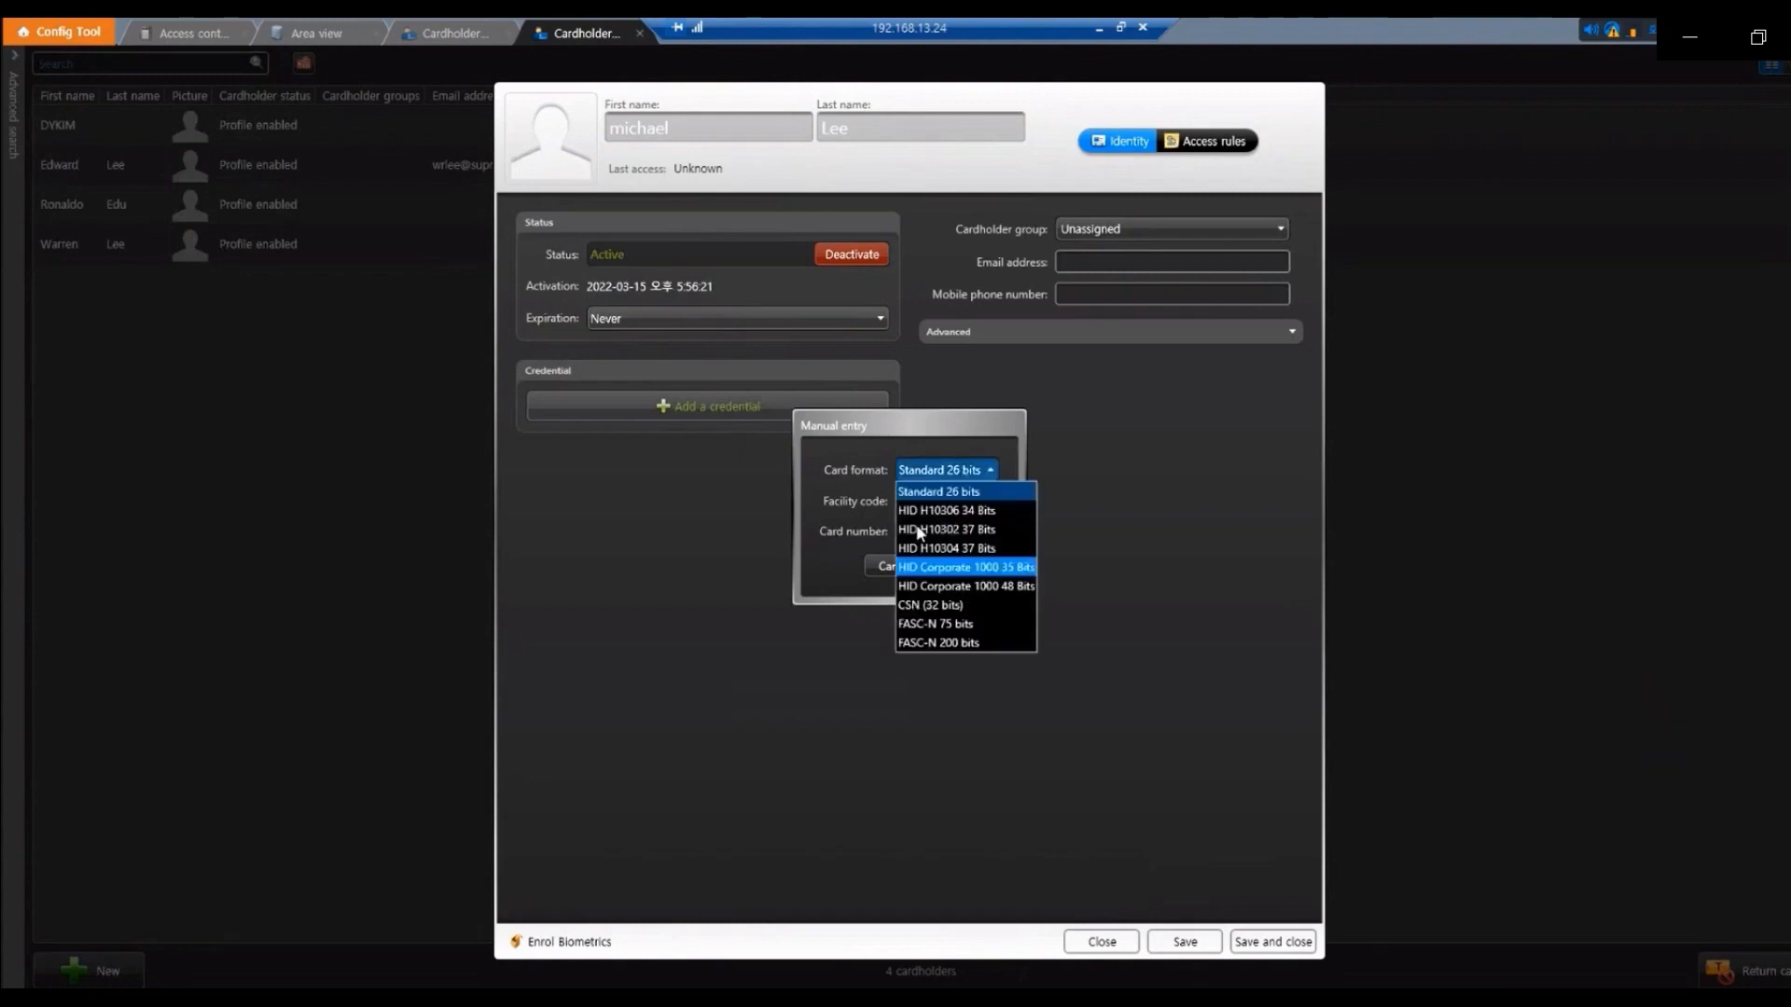
{"action": "left_click", "coordinate": [971, 496]}
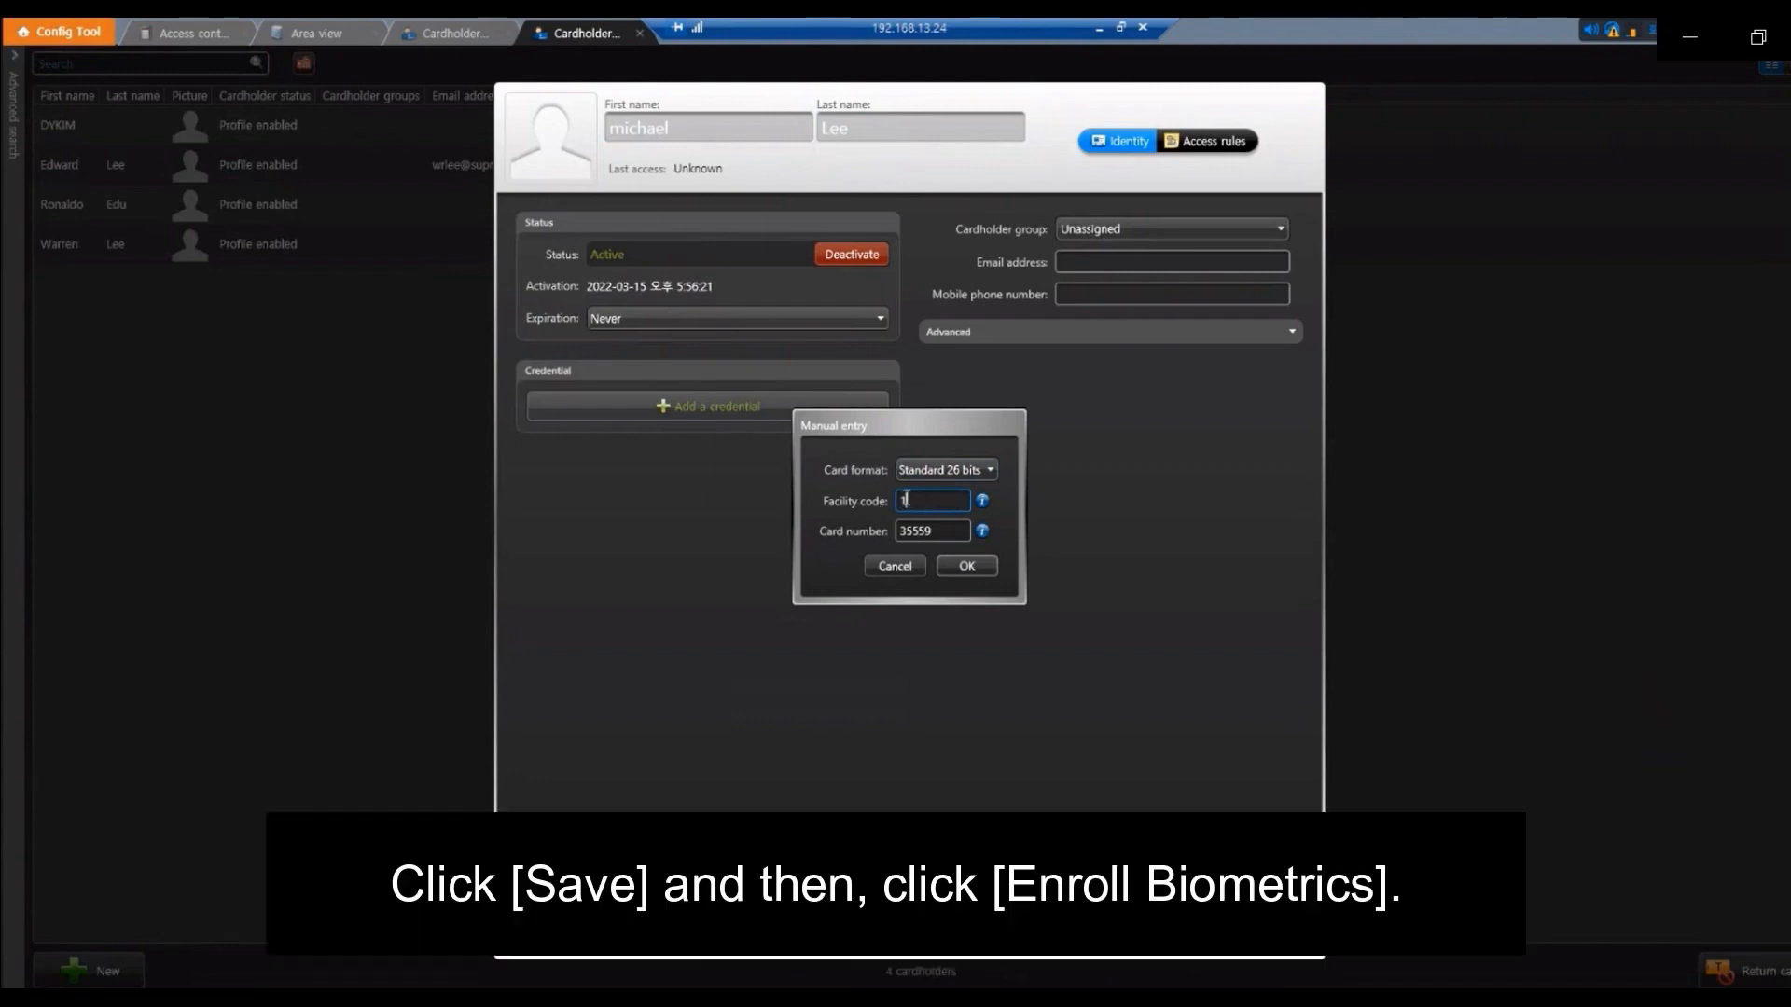
{"action": "left_click", "coordinate": [961, 567]}
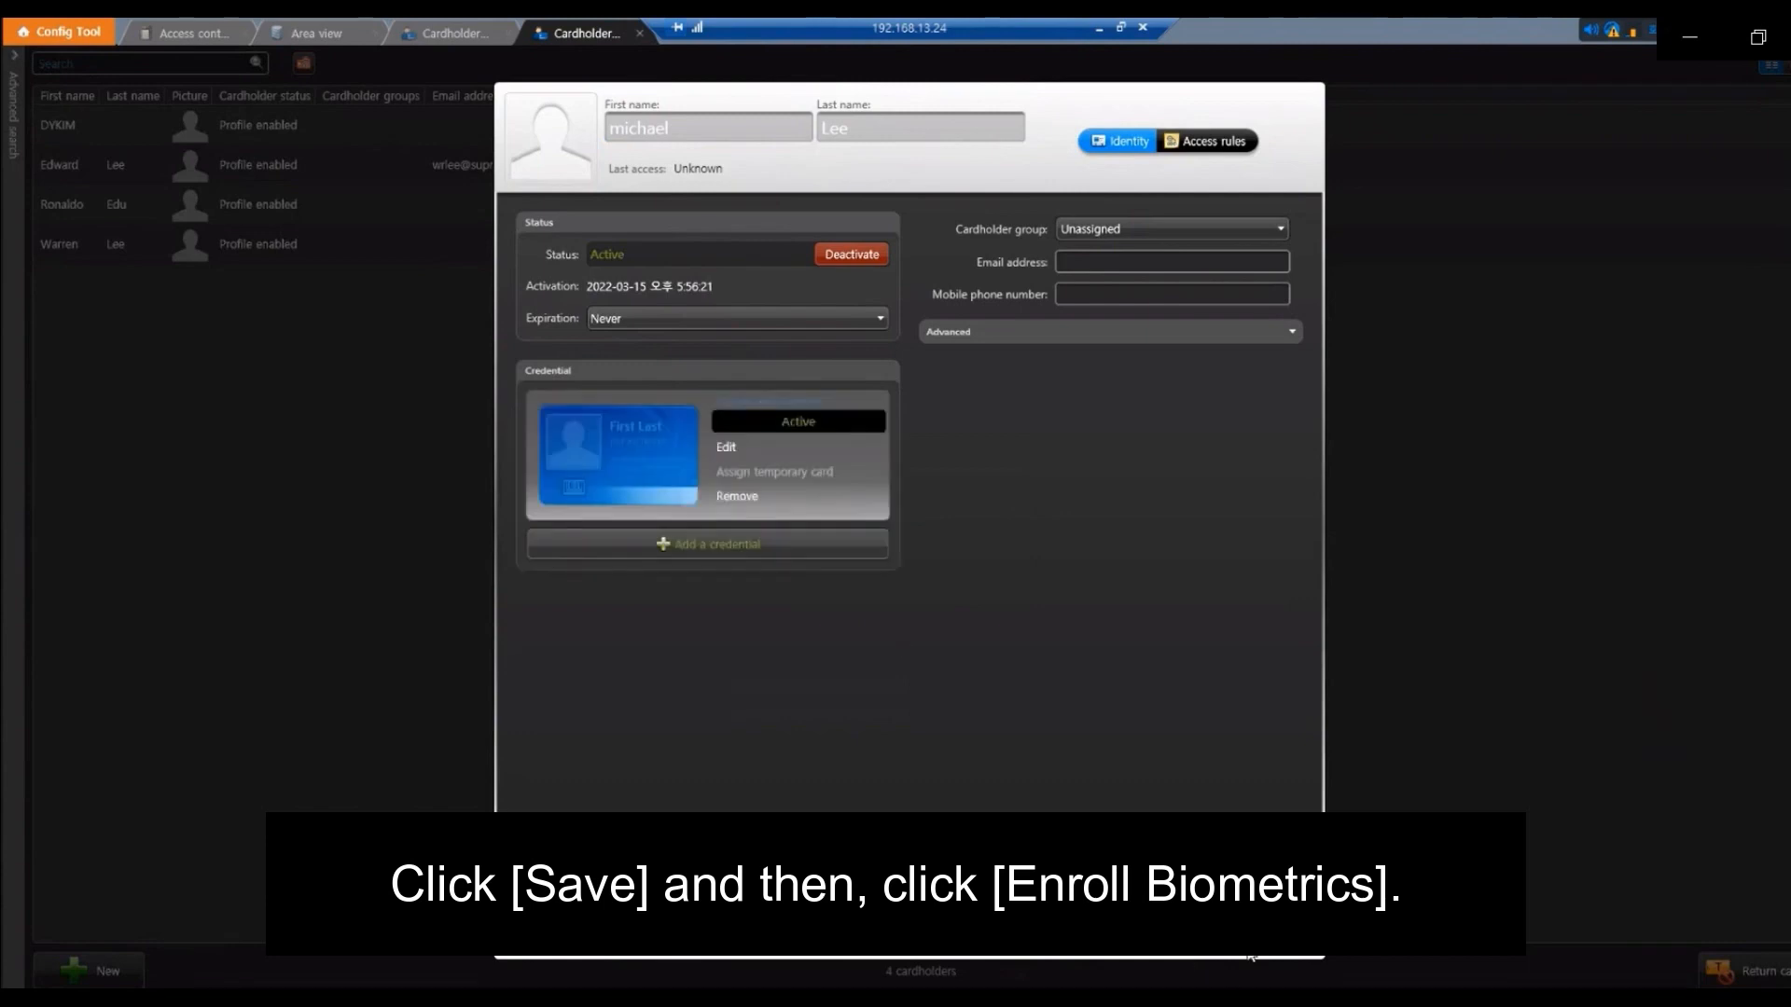
Save the cardholder and enter the user ID and PIN in the Suprema biometric login for 192.168.13.24
{"action": "left_click", "coordinate": [1184, 942]}
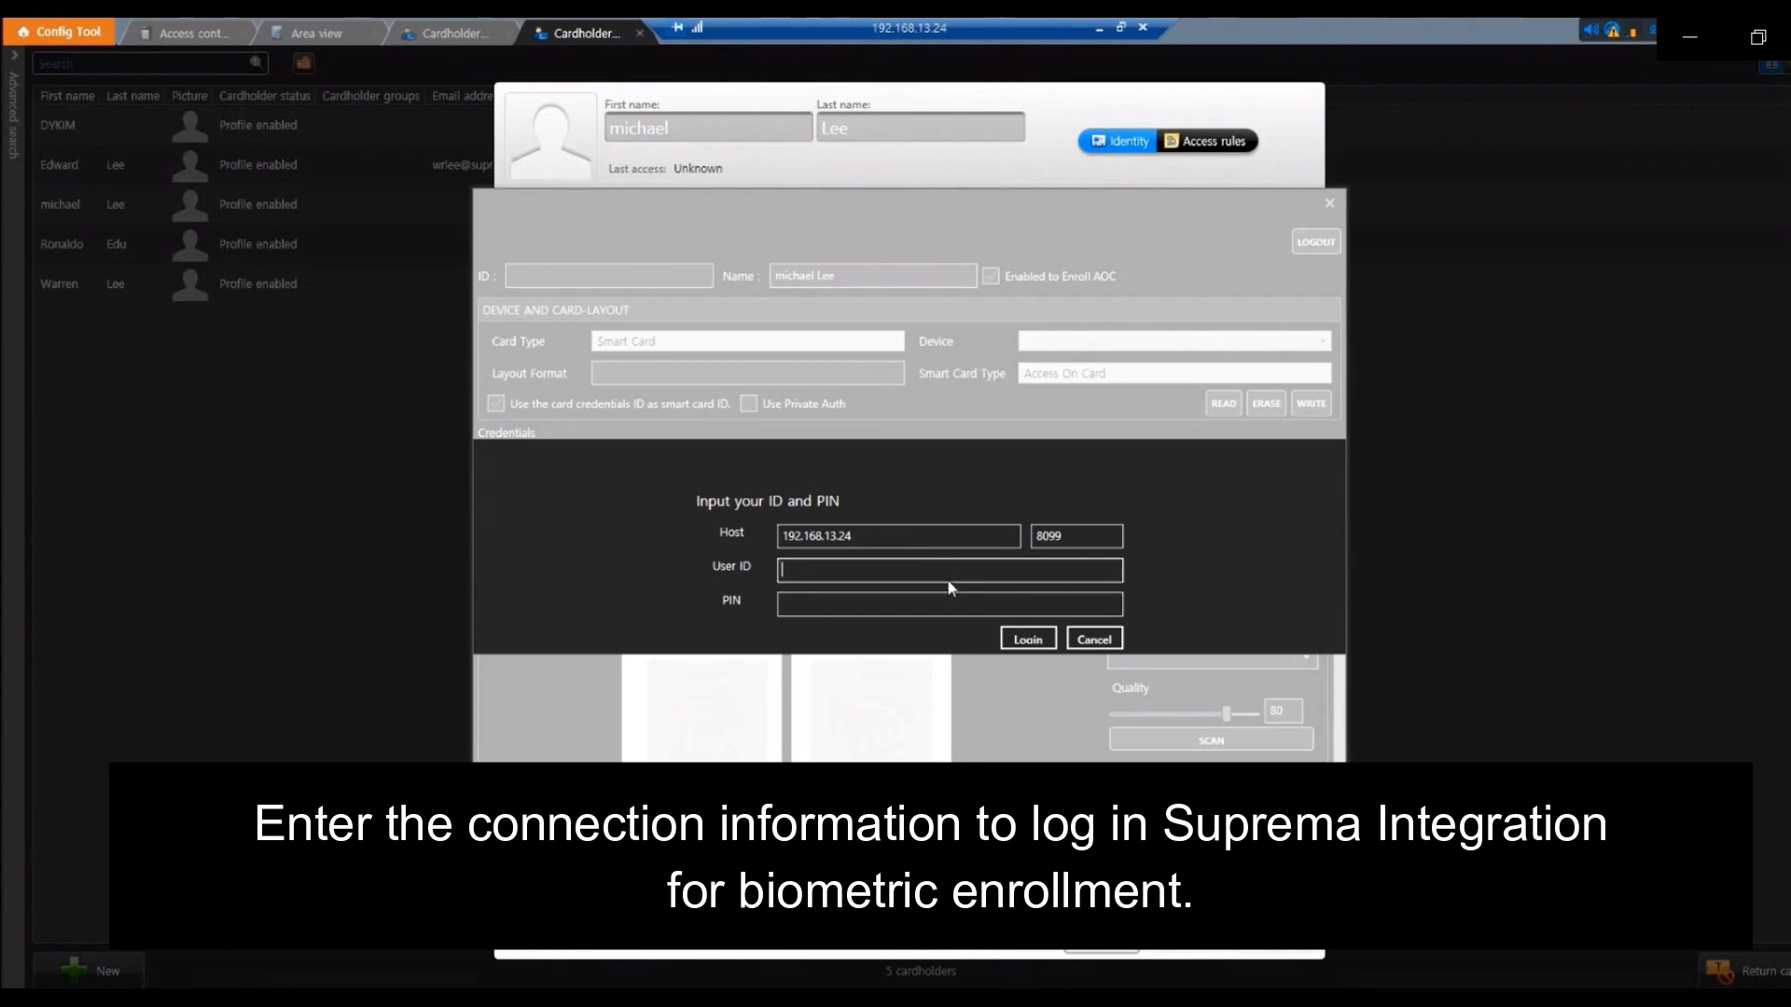
{"action": "type", "text": "deviceadmin"}
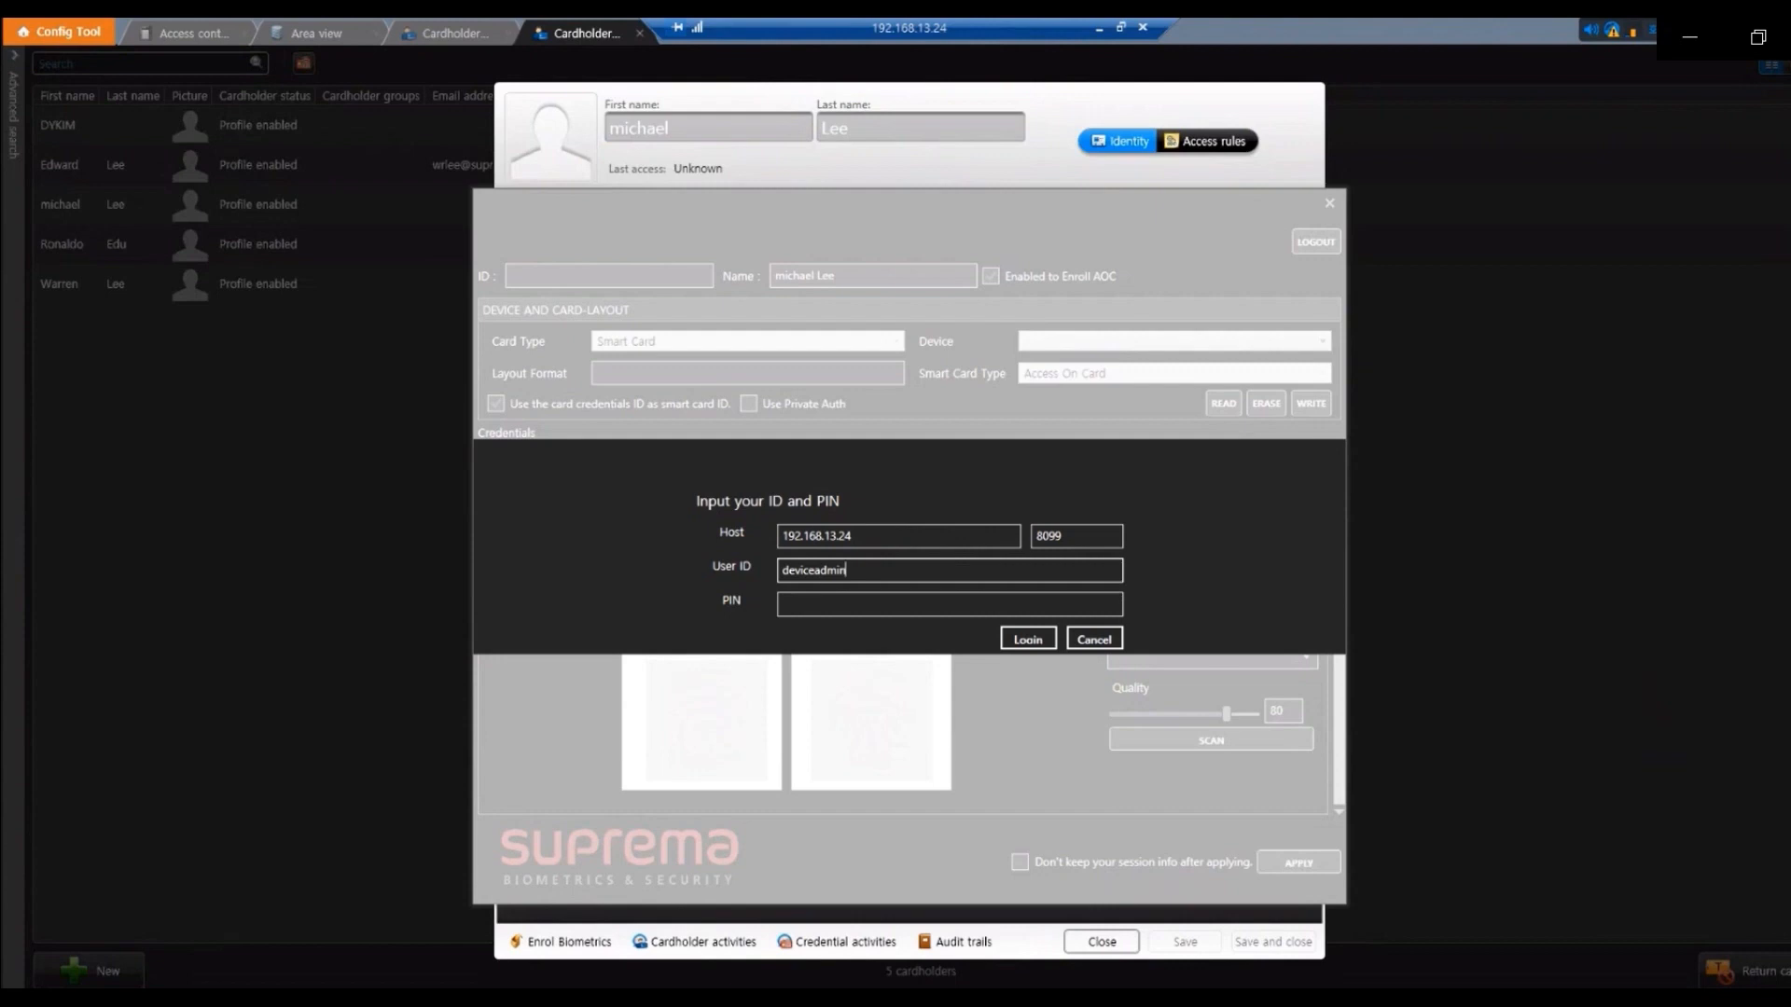
{"action": "key", "text": "Tab"}
{"action": "type", "text": "1234"}
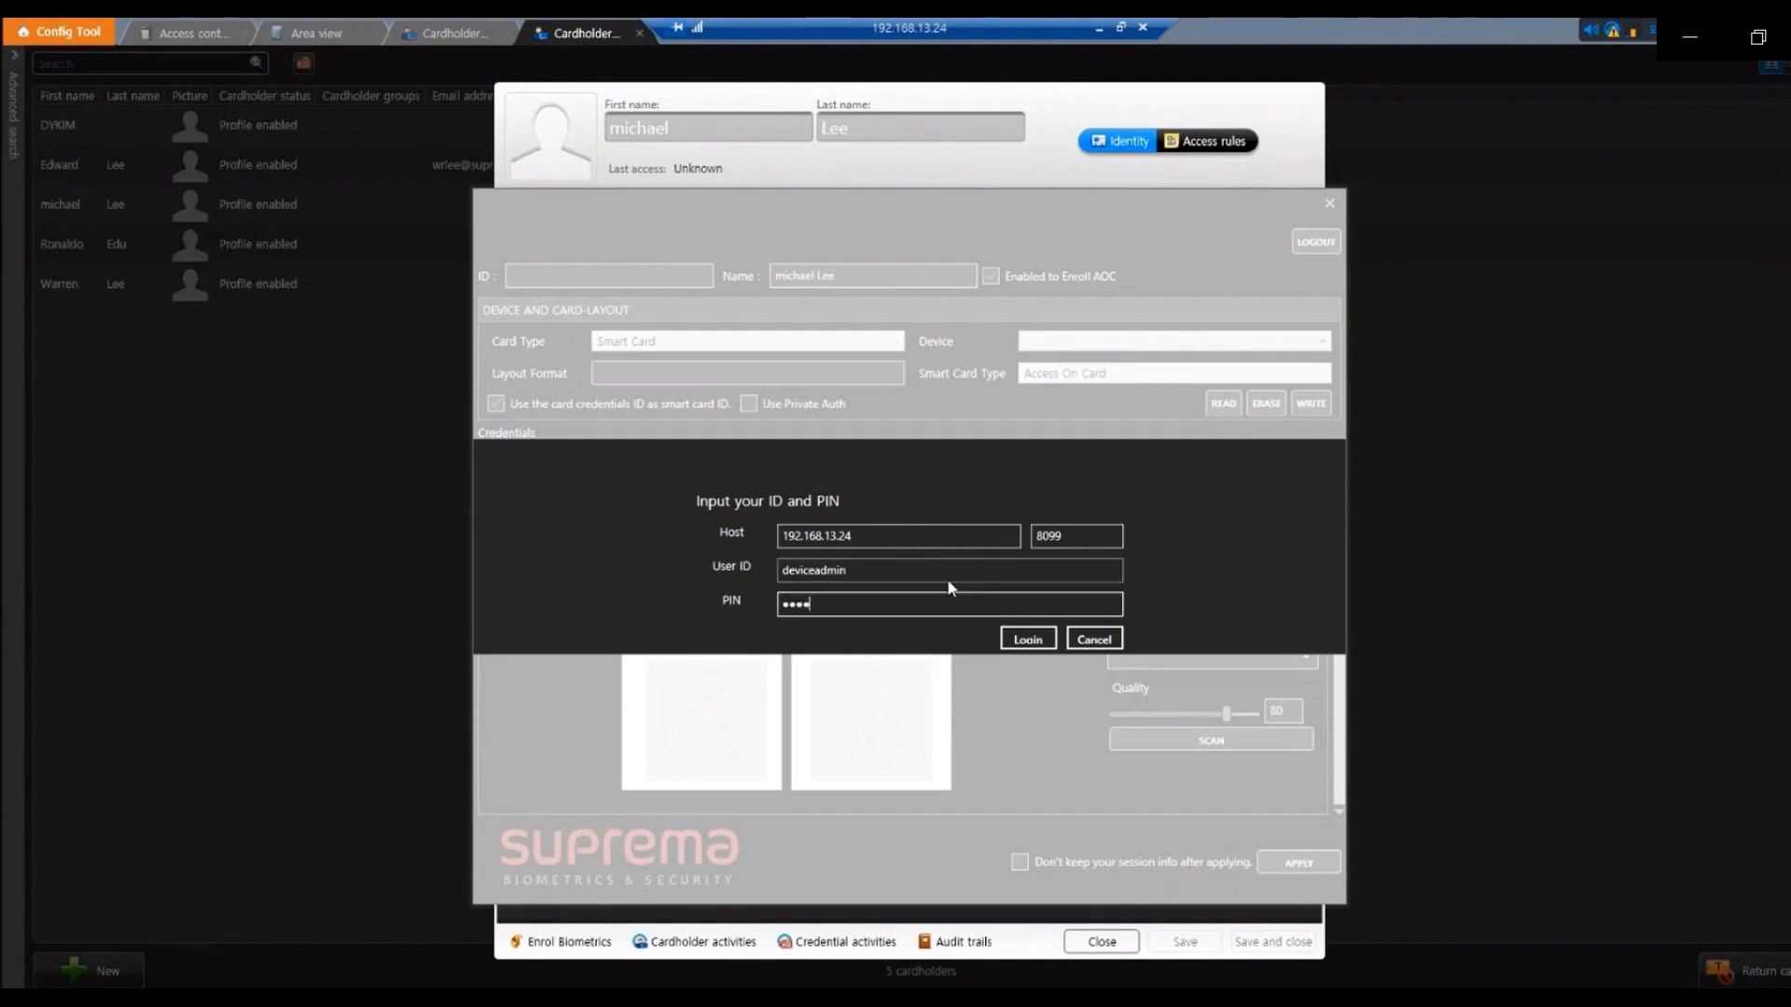
Log in to Suprema enrollment and disable Enabled to Enroll AOC
{"action": "left_click", "coordinate": [1030, 640]}
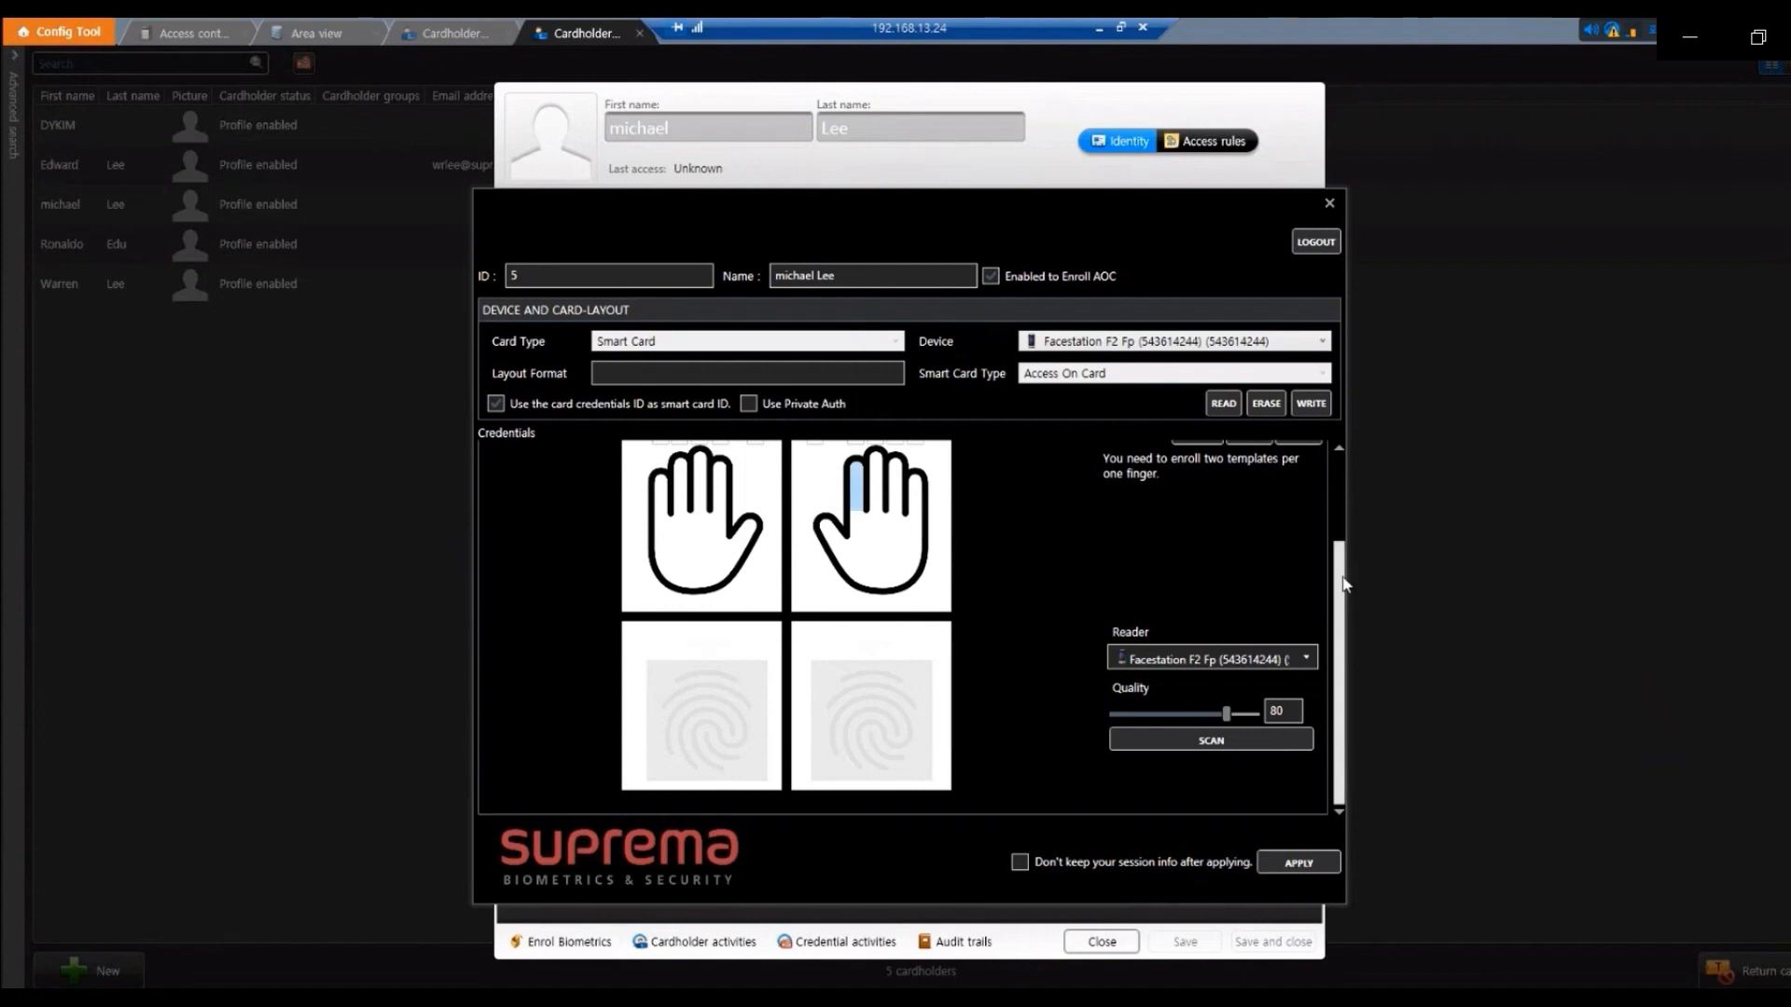
{"action": "scroll", "coordinate": [1344, 583], "scroll_direction": "up", "scroll_amount": 3}
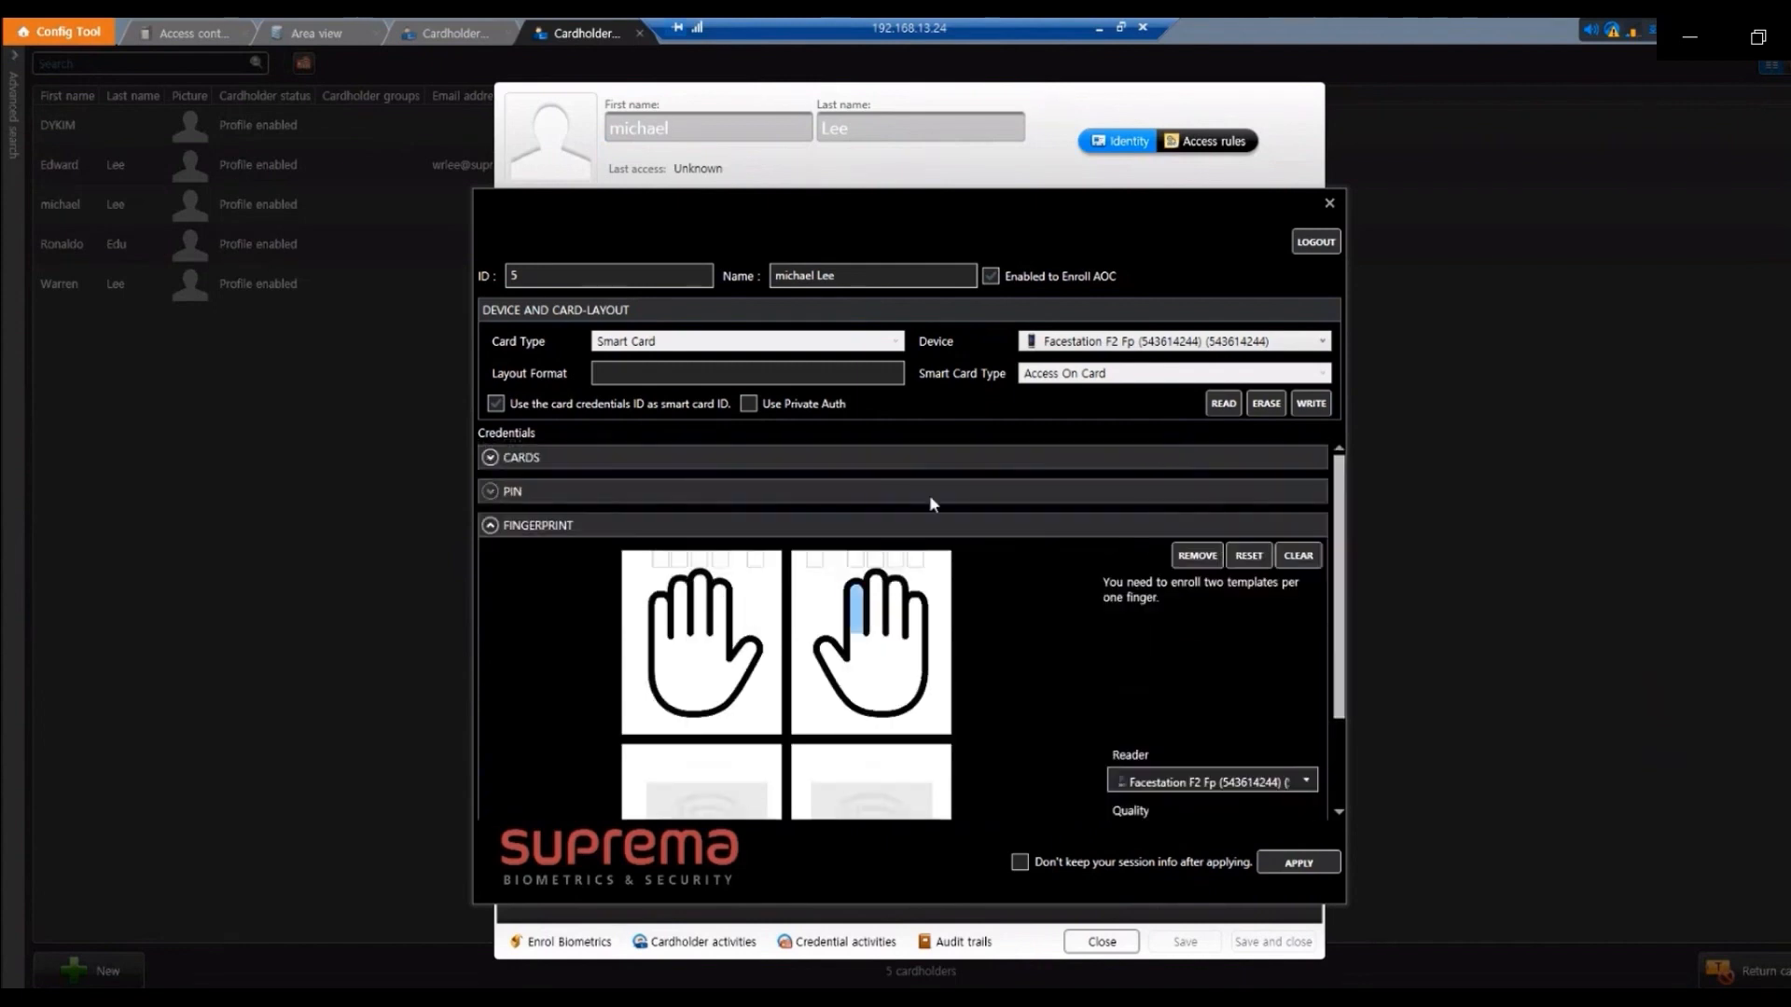
{"action": "scroll", "coordinate": [1340, 779], "scroll_direction": "down", "scroll_amount": 3}
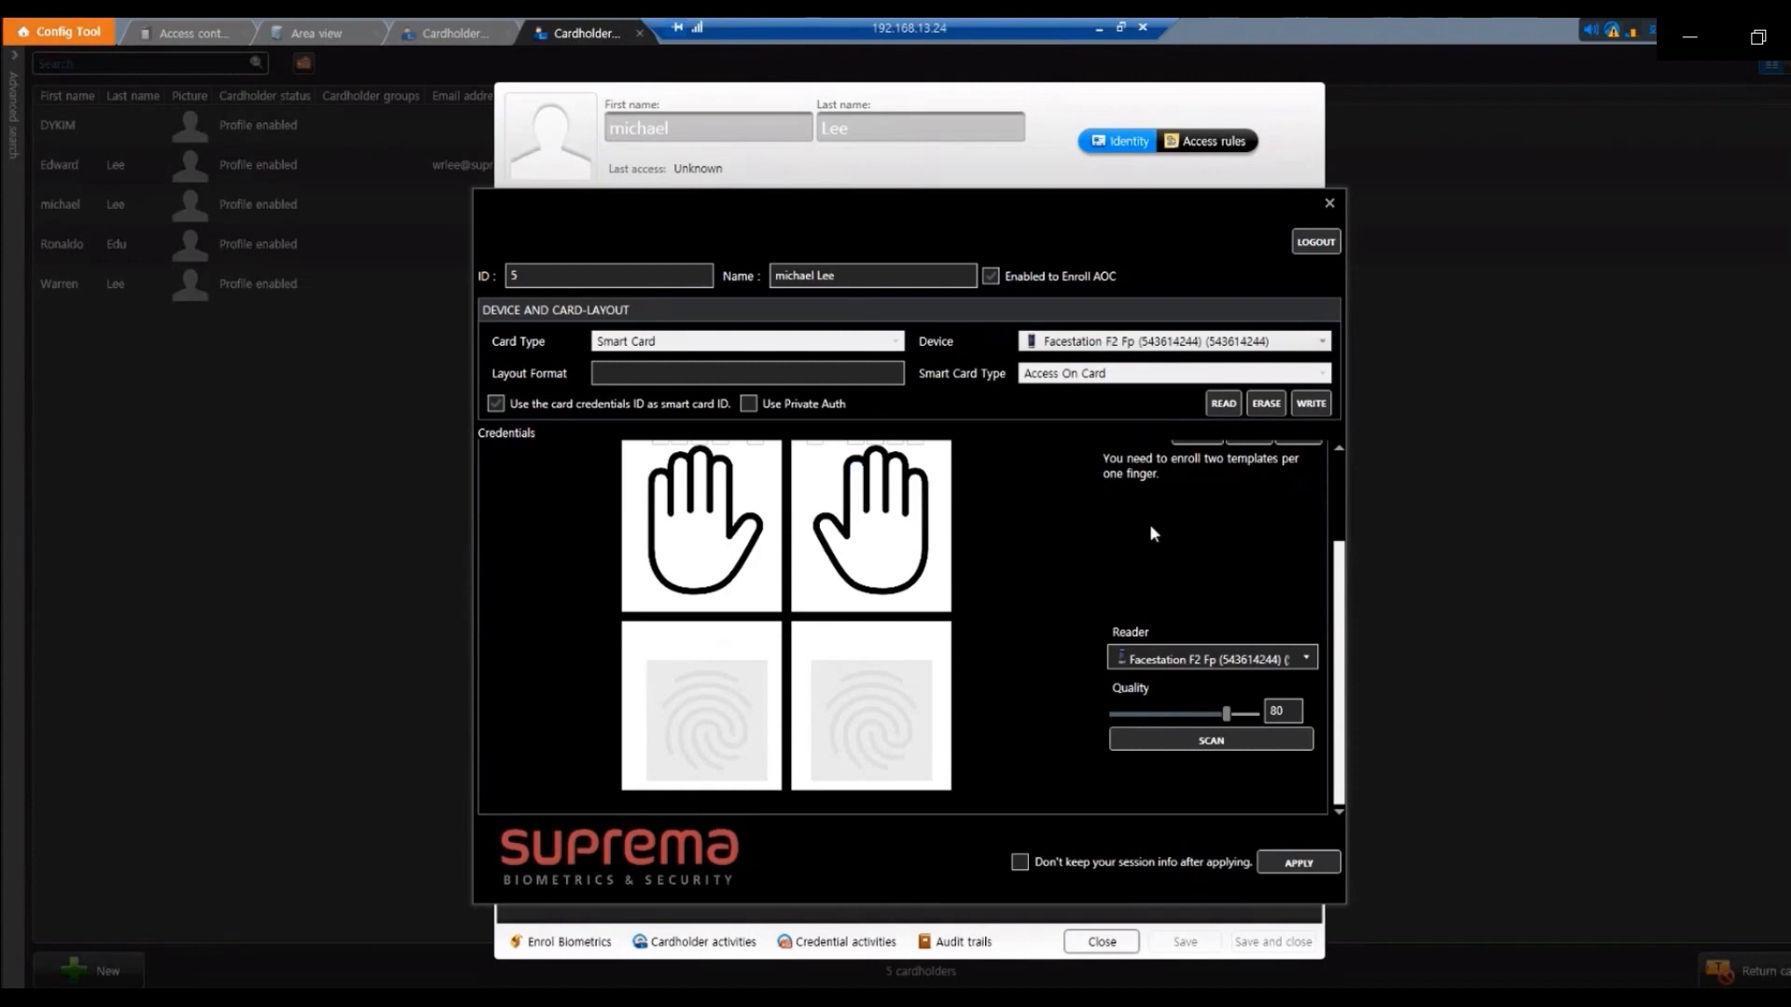
{"action": "left_click", "coordinate": [989, 277]}
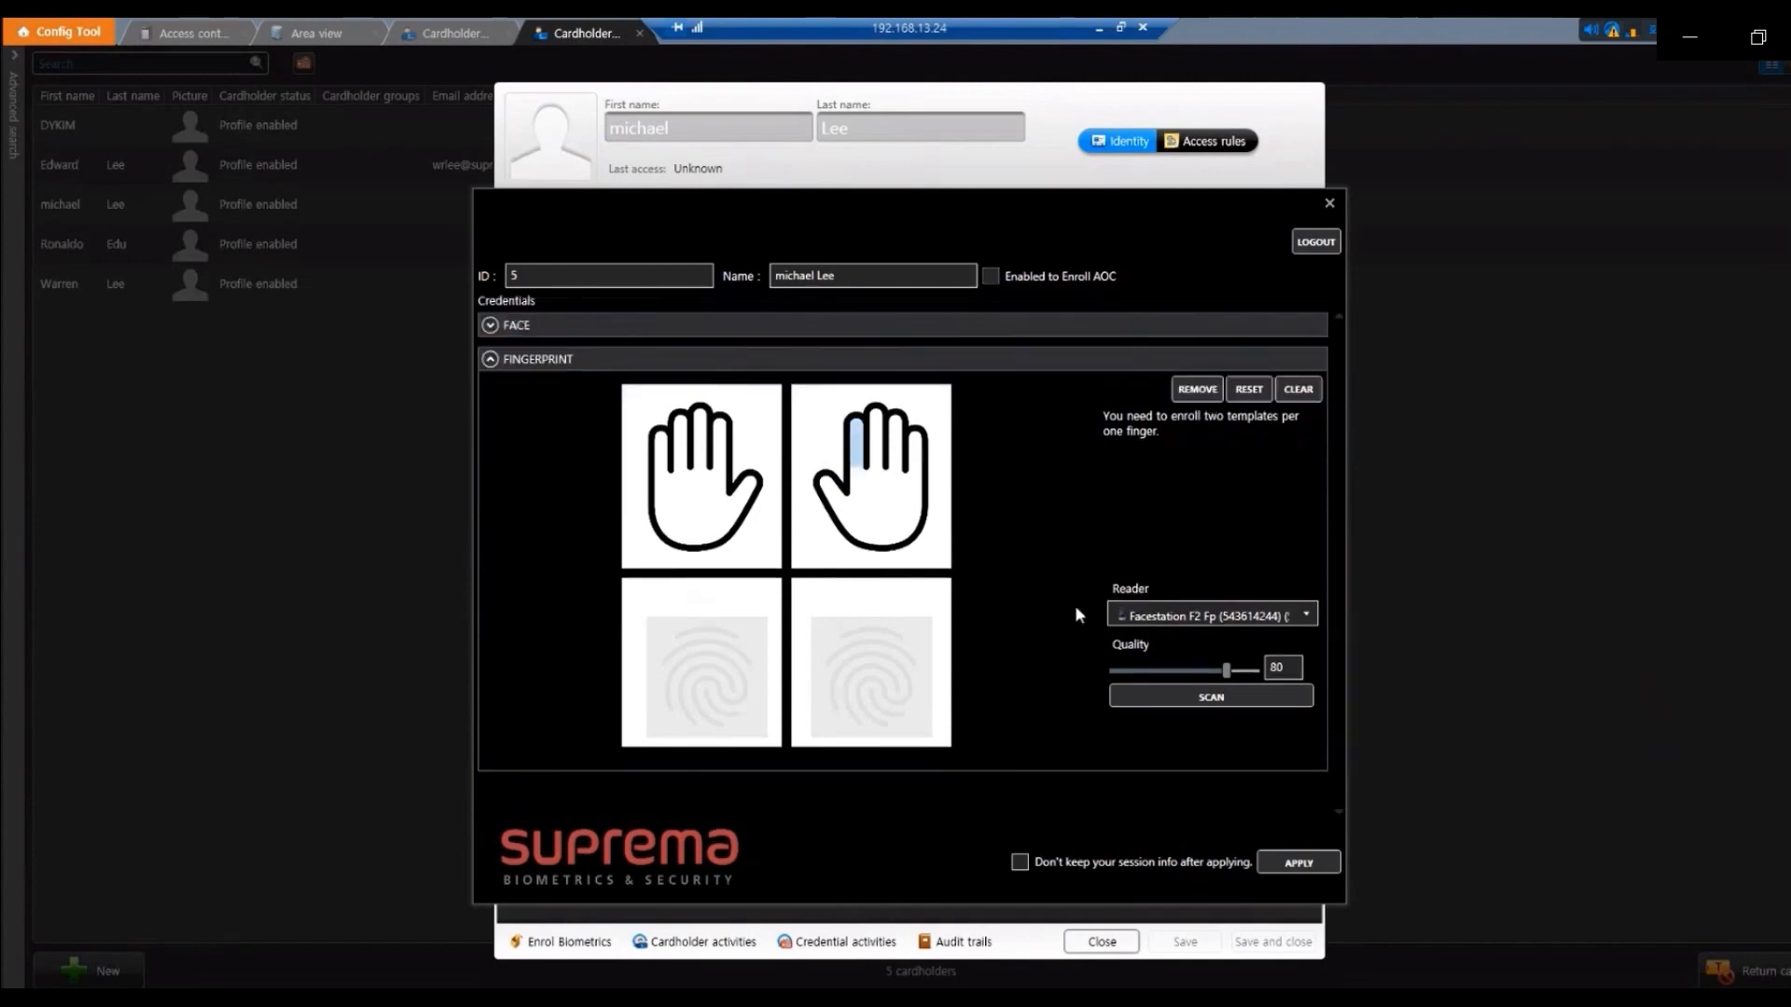
Expand the FACE section and select Facestation F2 Fp as the face scanner, keeping AOC enrollment off
{"action": "left_click", "coordinate": [916, 326]}
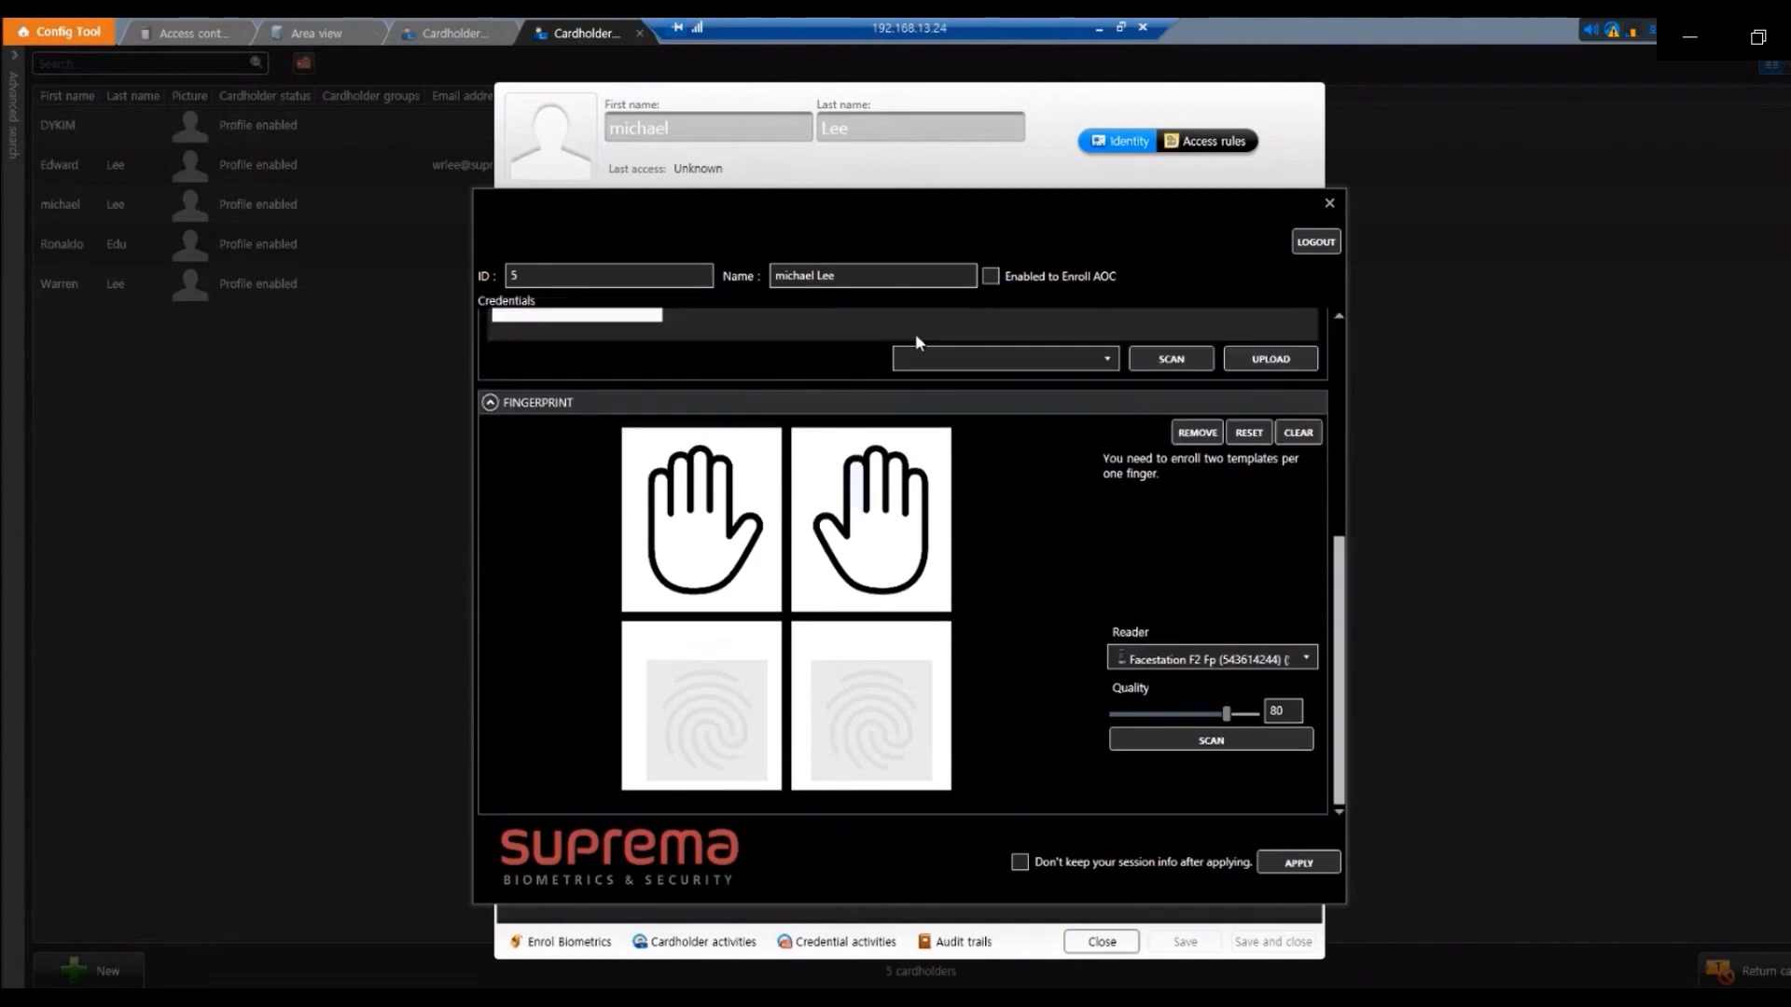
{"action": "left_click", "coordinate": [1341, 419]}
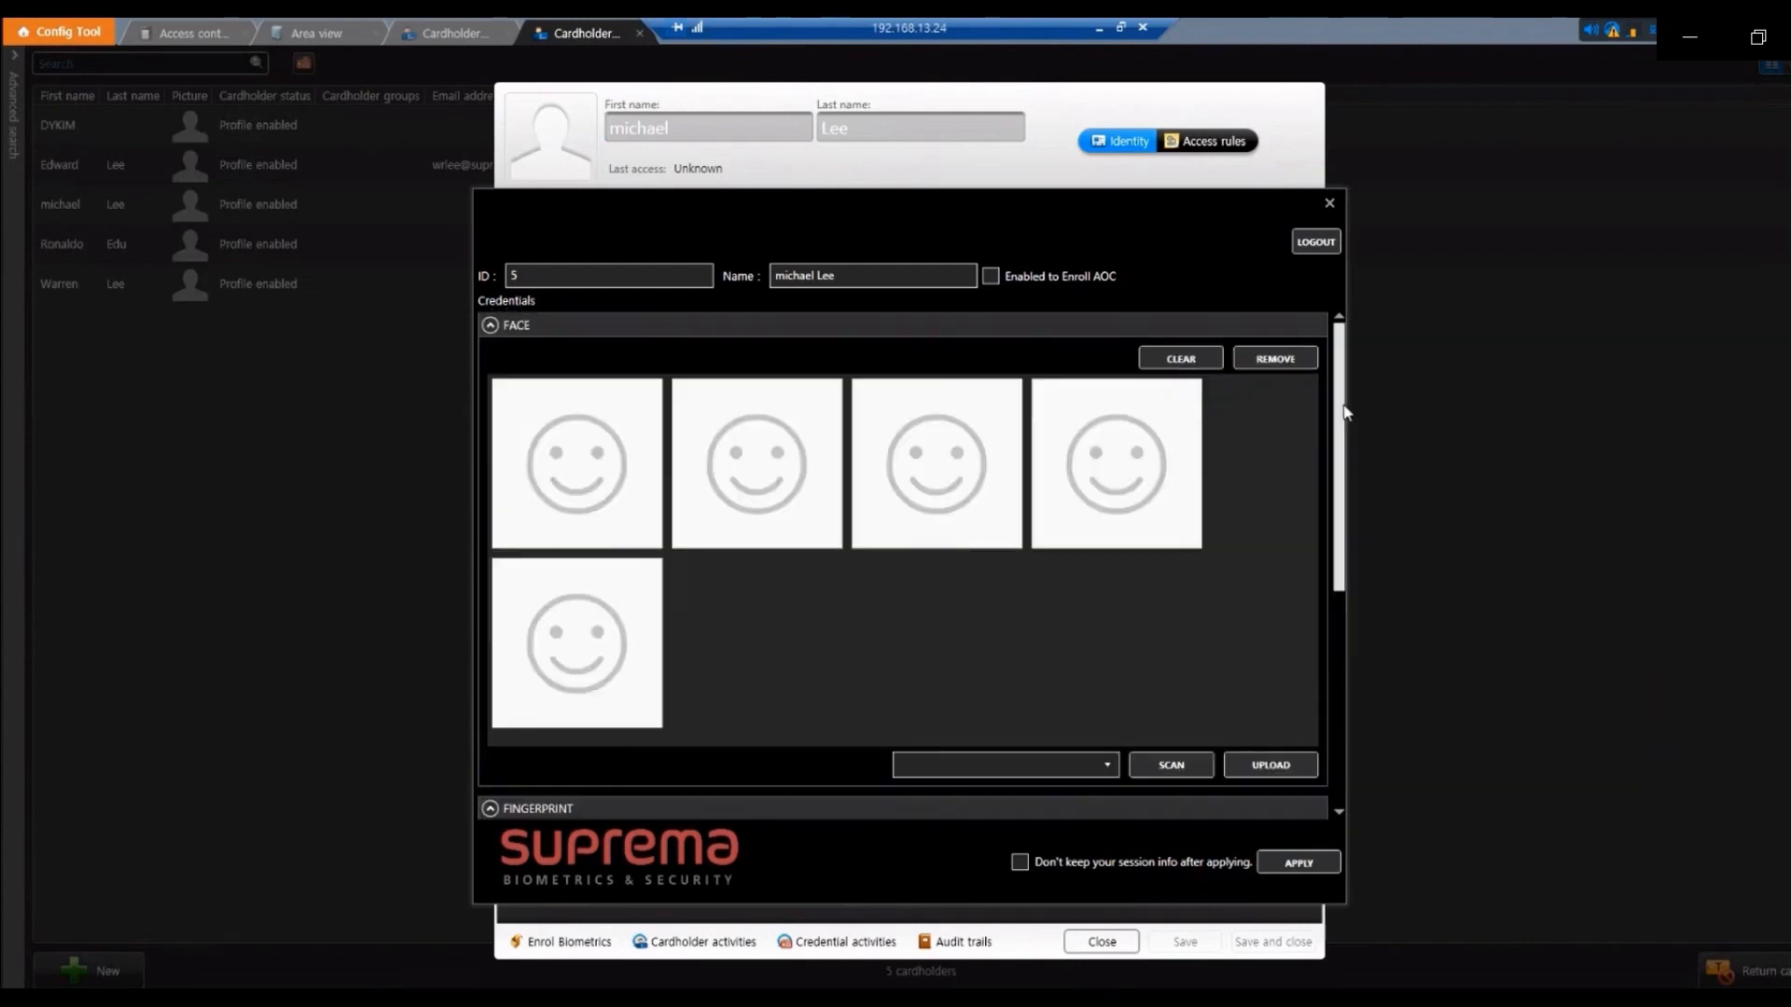
{"action": "mouse_move", "coordinate": [1340, 418]}
{"action": "left_mouse_down"}
{"action": "mouse_move", "coordinate": [1340, 457]}
{"action": "mouse_move", "coordinate": [1341, 426]}
{"action": "left_mouse_up"}
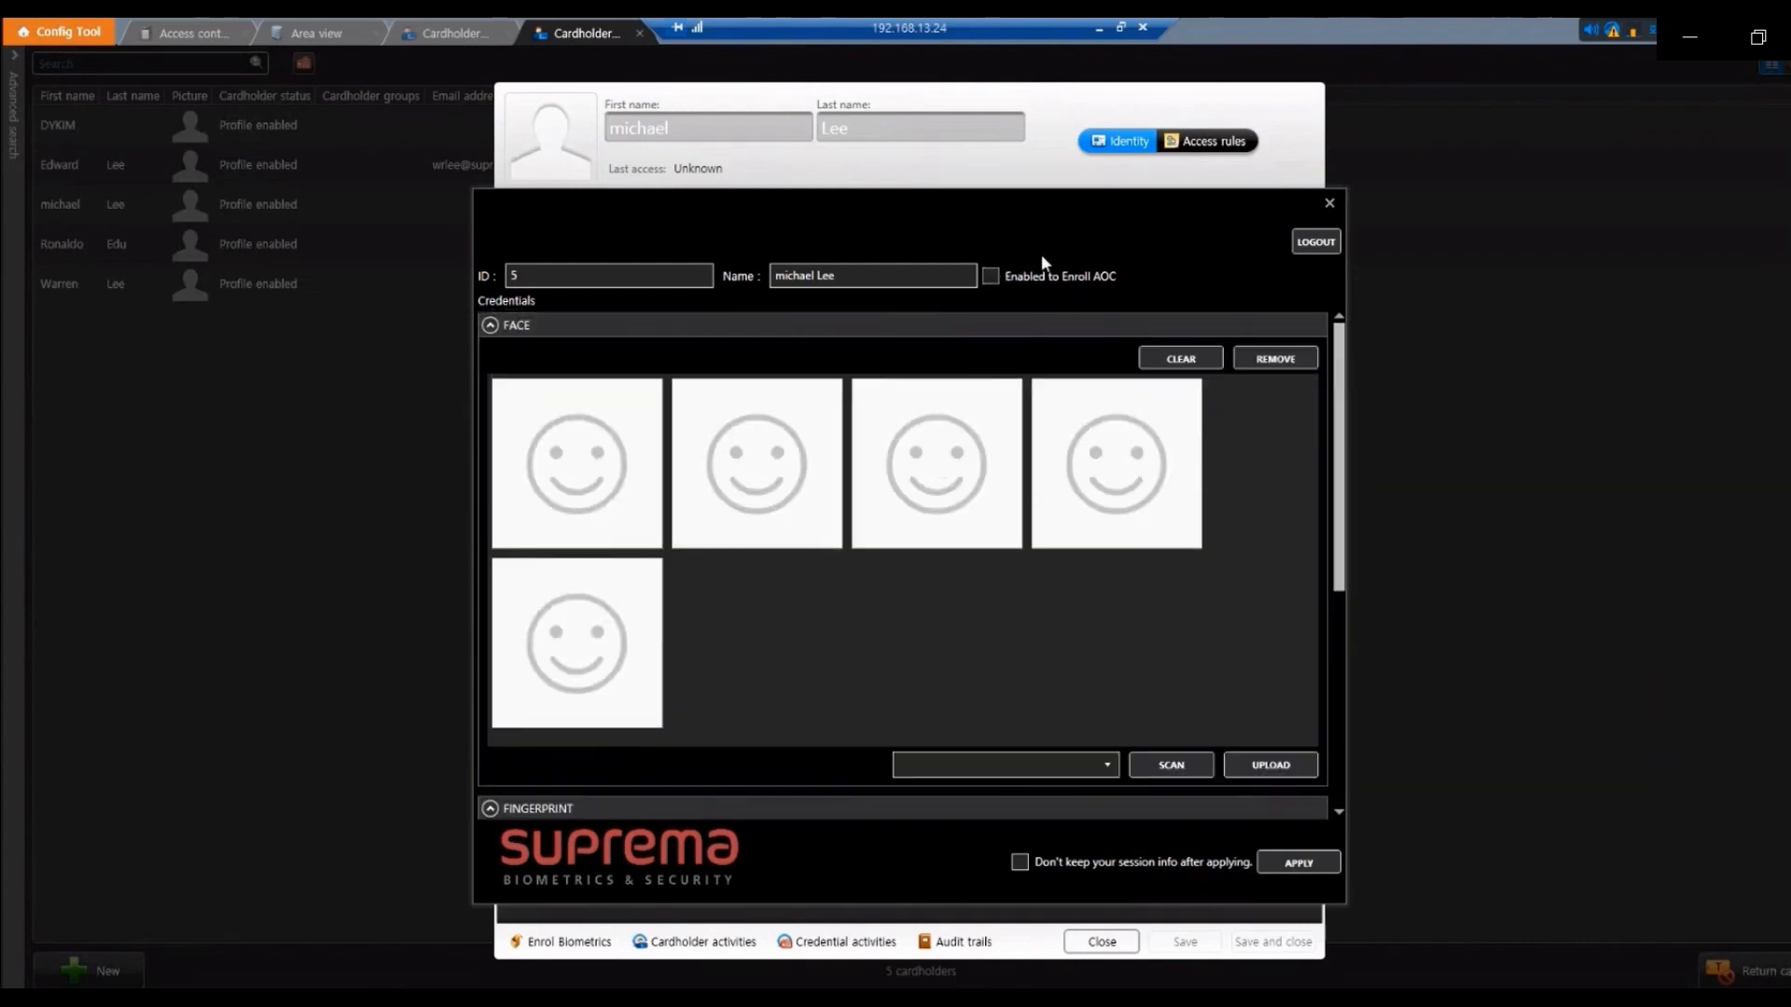
{"action": "left_click", "coordinate": [994, 275]}
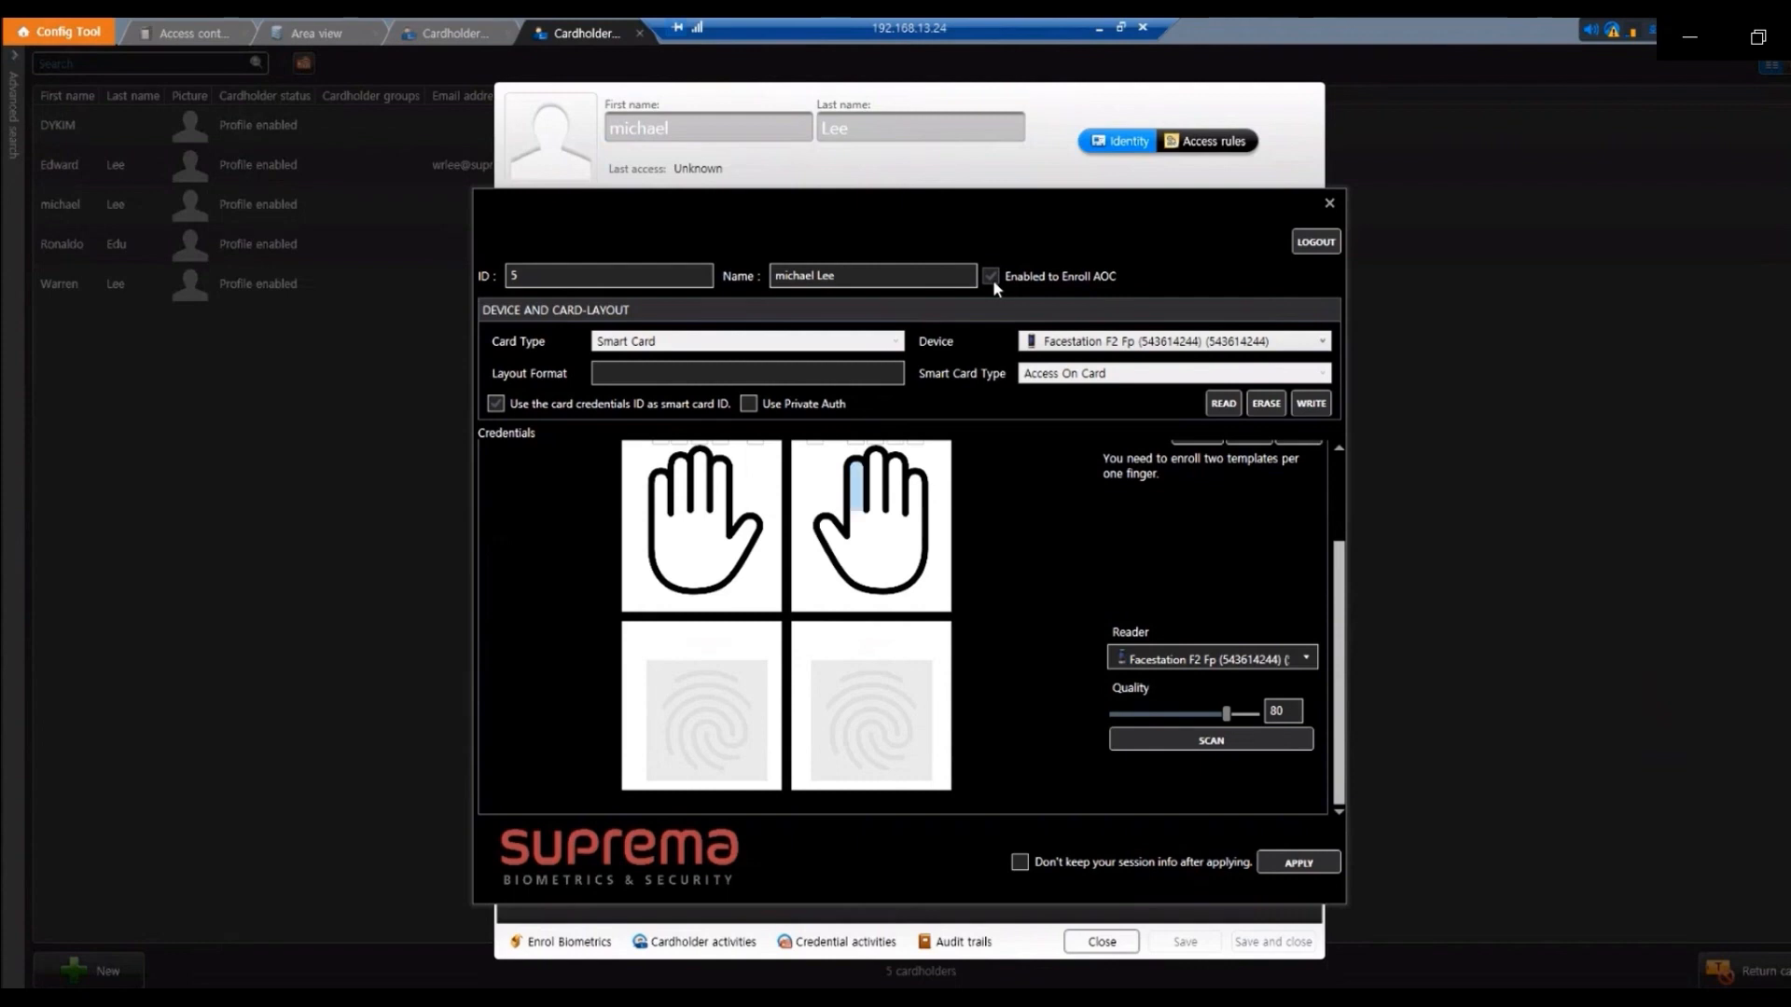
{"action": "left_click", "coordinate": [991, 275]}
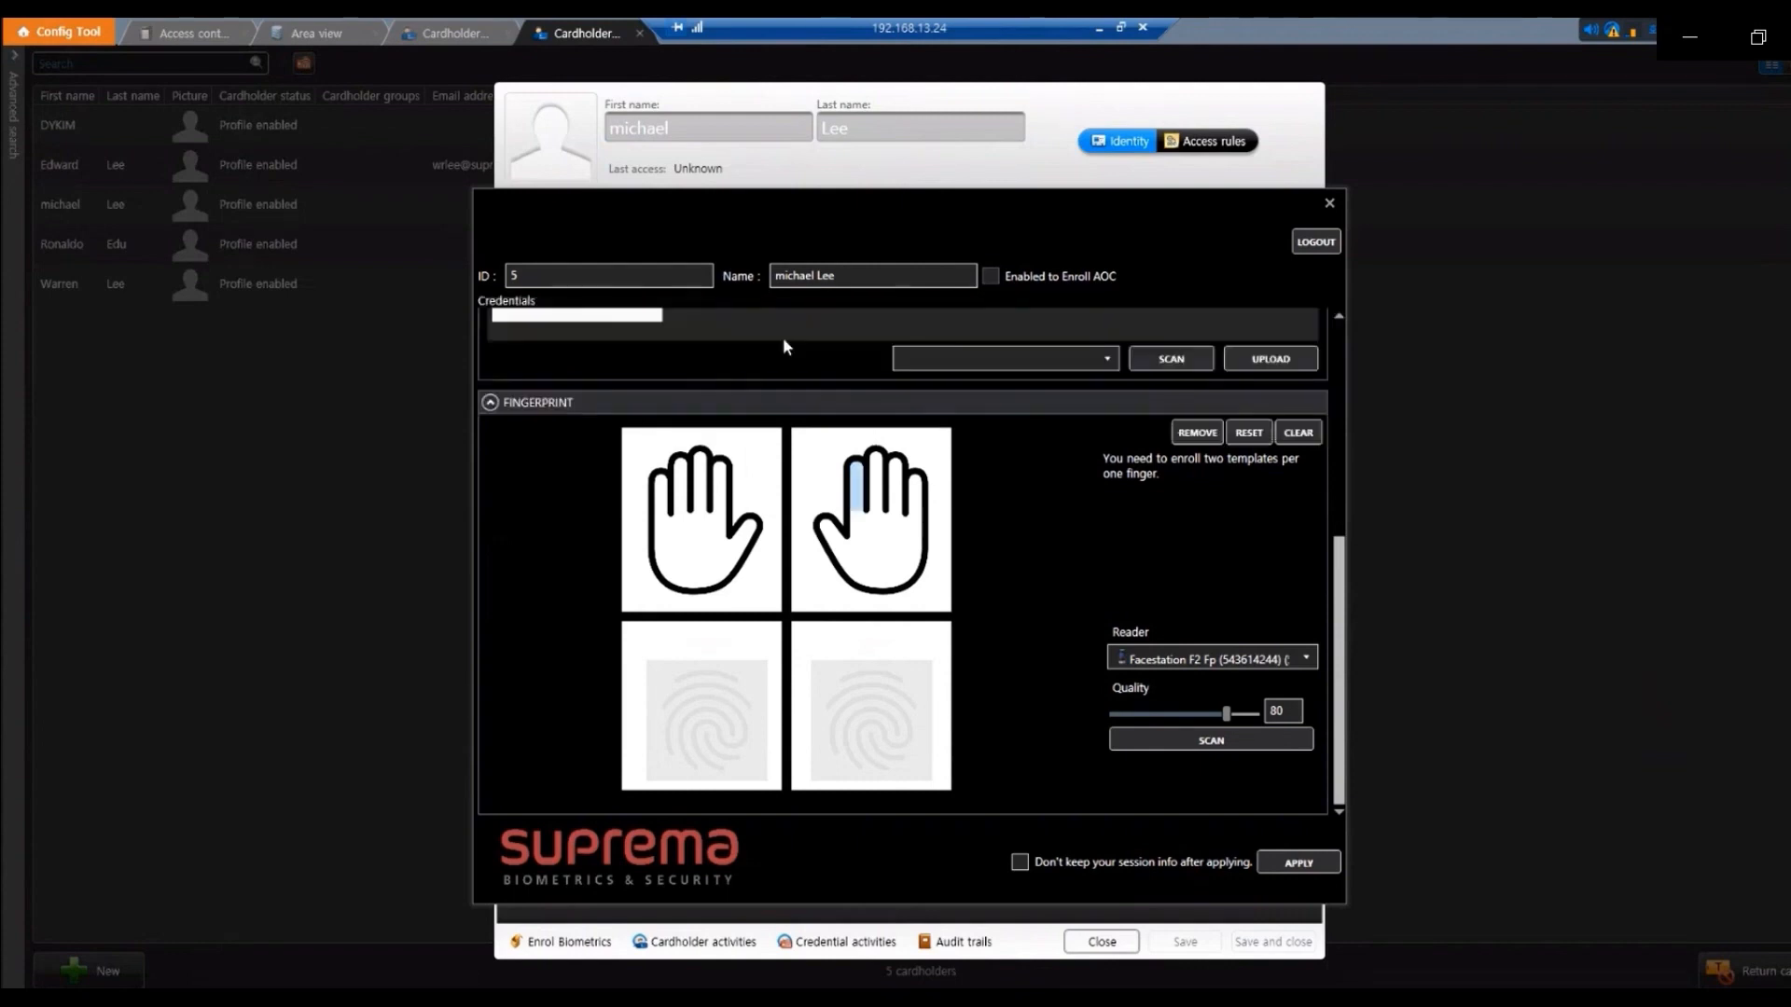
{"action": "left_click_drag", "start_coordinate": [1343, 560], "coordinate": [1346, 346]}
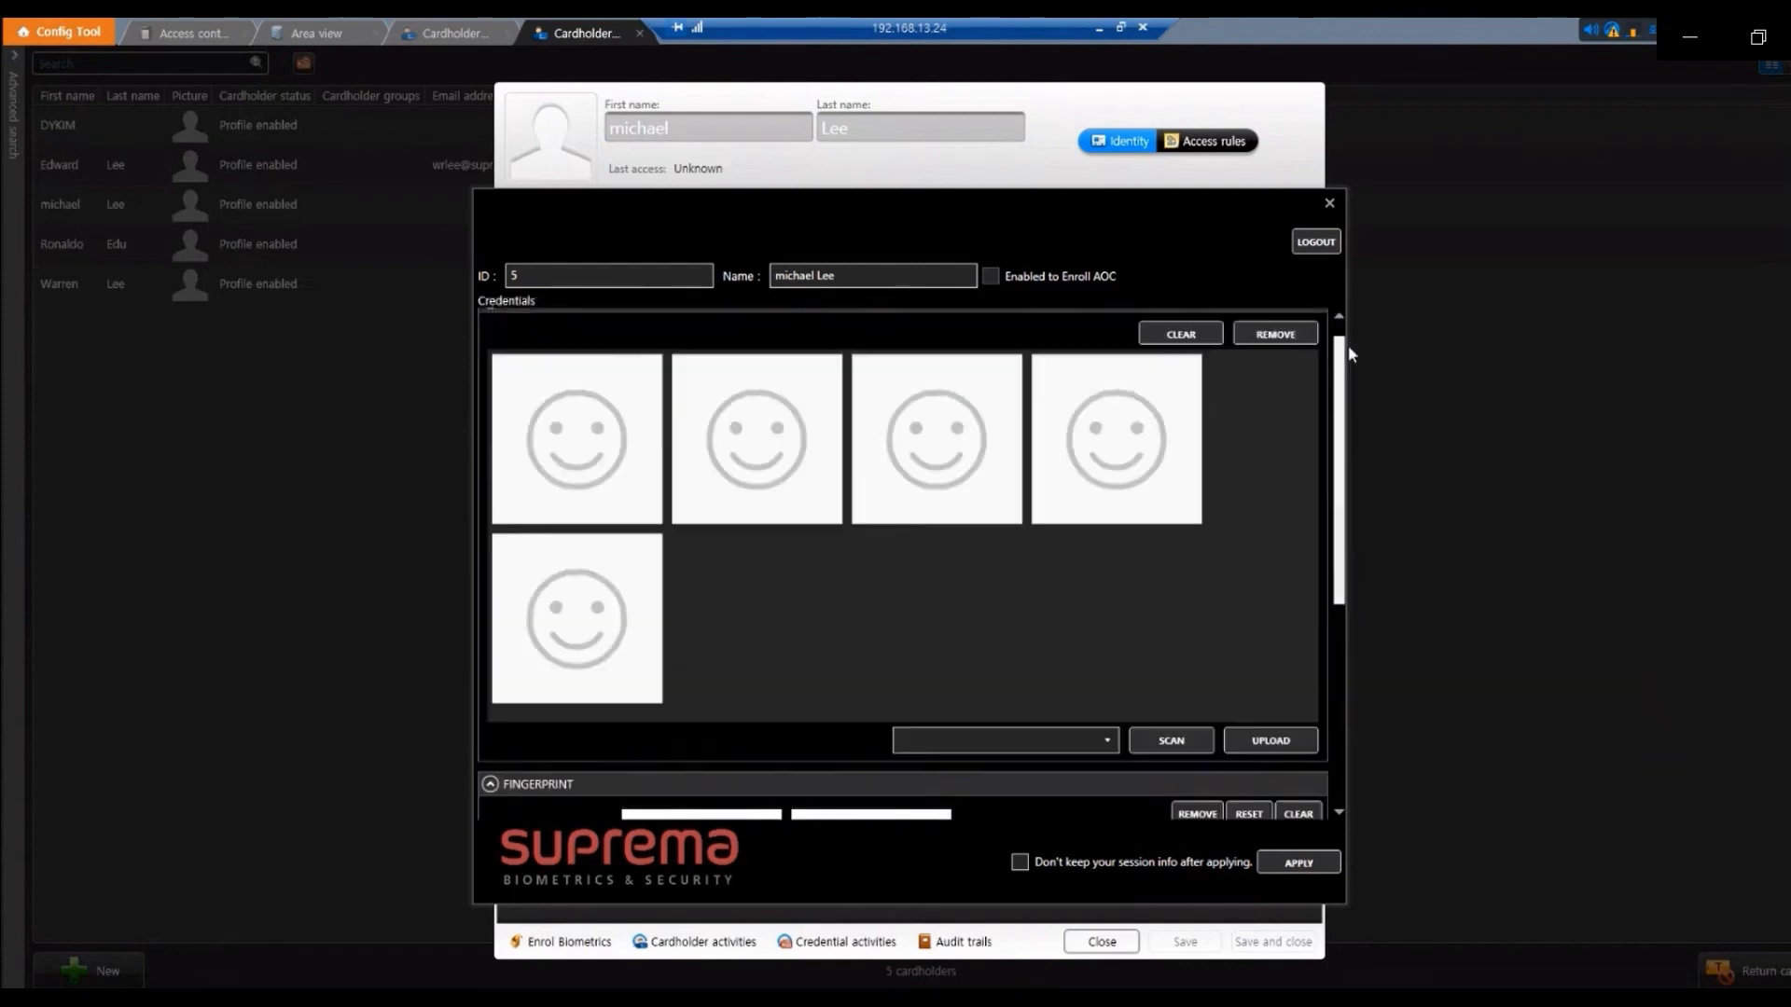
{"action": "left_click", "coordinate": [1108, 752]}
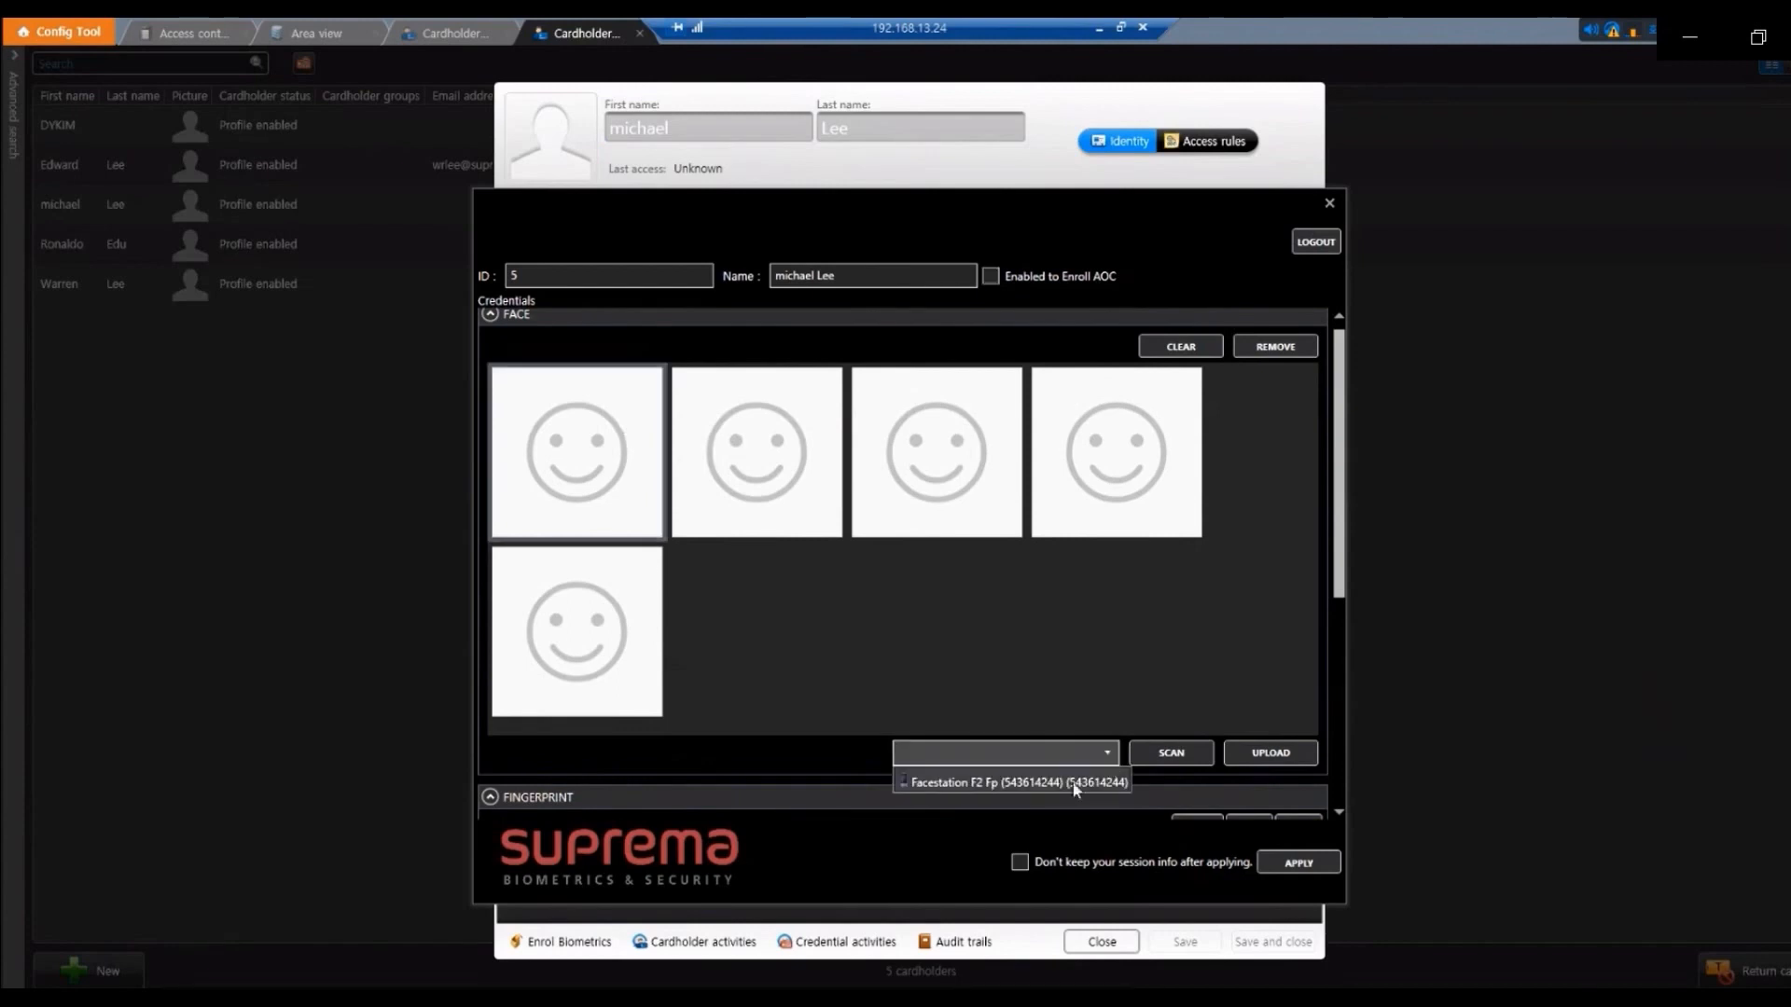
{"action": "left_click", "coordinate": [1078, 788]}
{"action": "left_click_drag", "start_coordinate": [1340, 573], "coordinate": [1341, 805]}
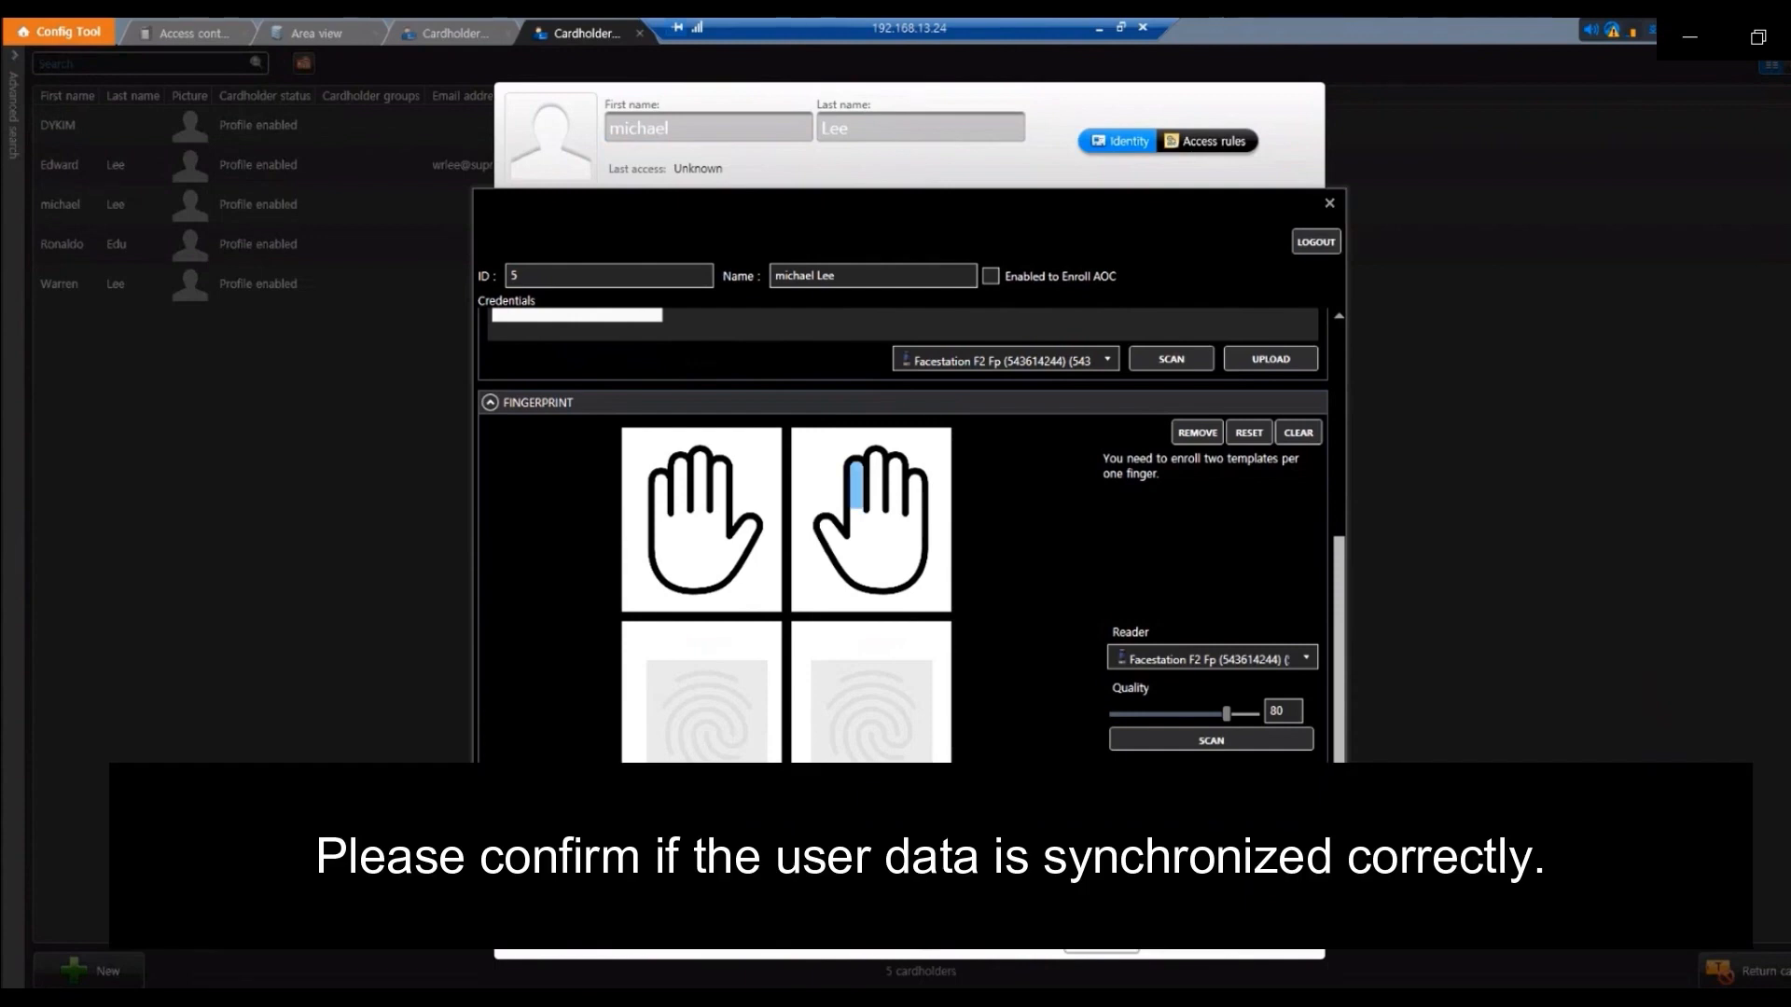
Close enrollment and select the synchronized cardholder, user ID 5 with one card, in the Users list
{"action": "left_click", "coordinate": [1332, 207]}
{"action": "left_click", "coordinate": [498, 373]}
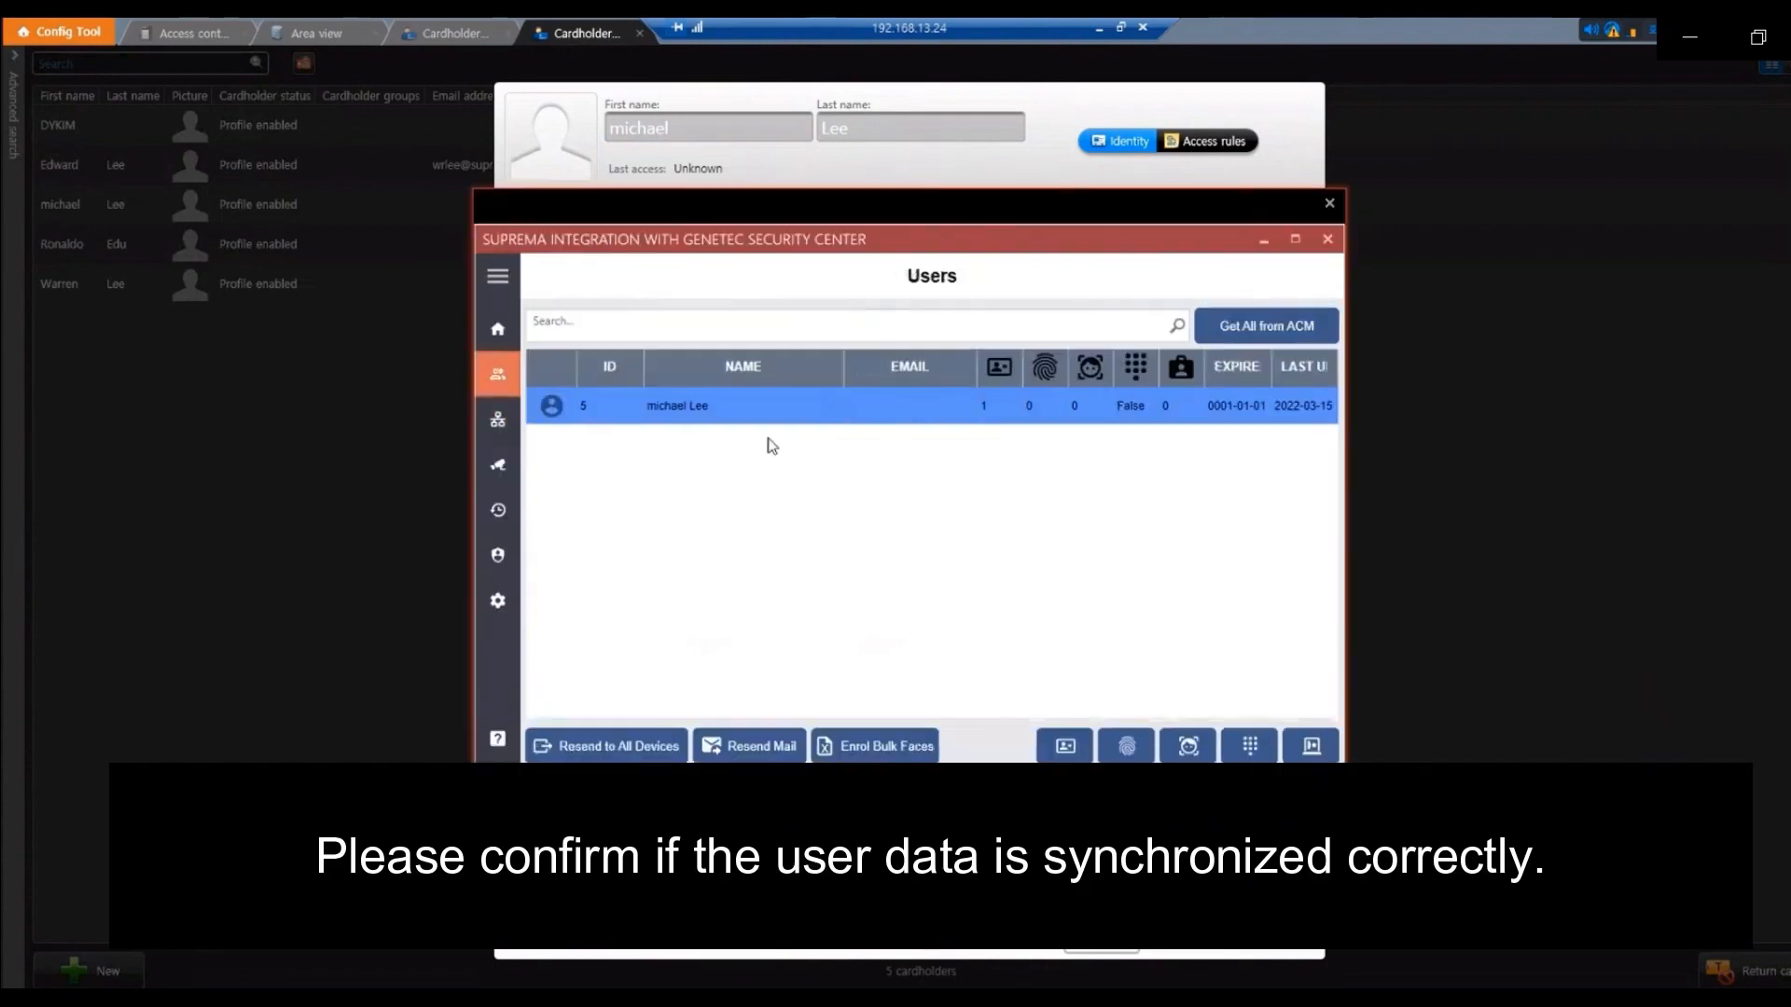
{"action": "left_click", "coordinate": [1061, 408]}
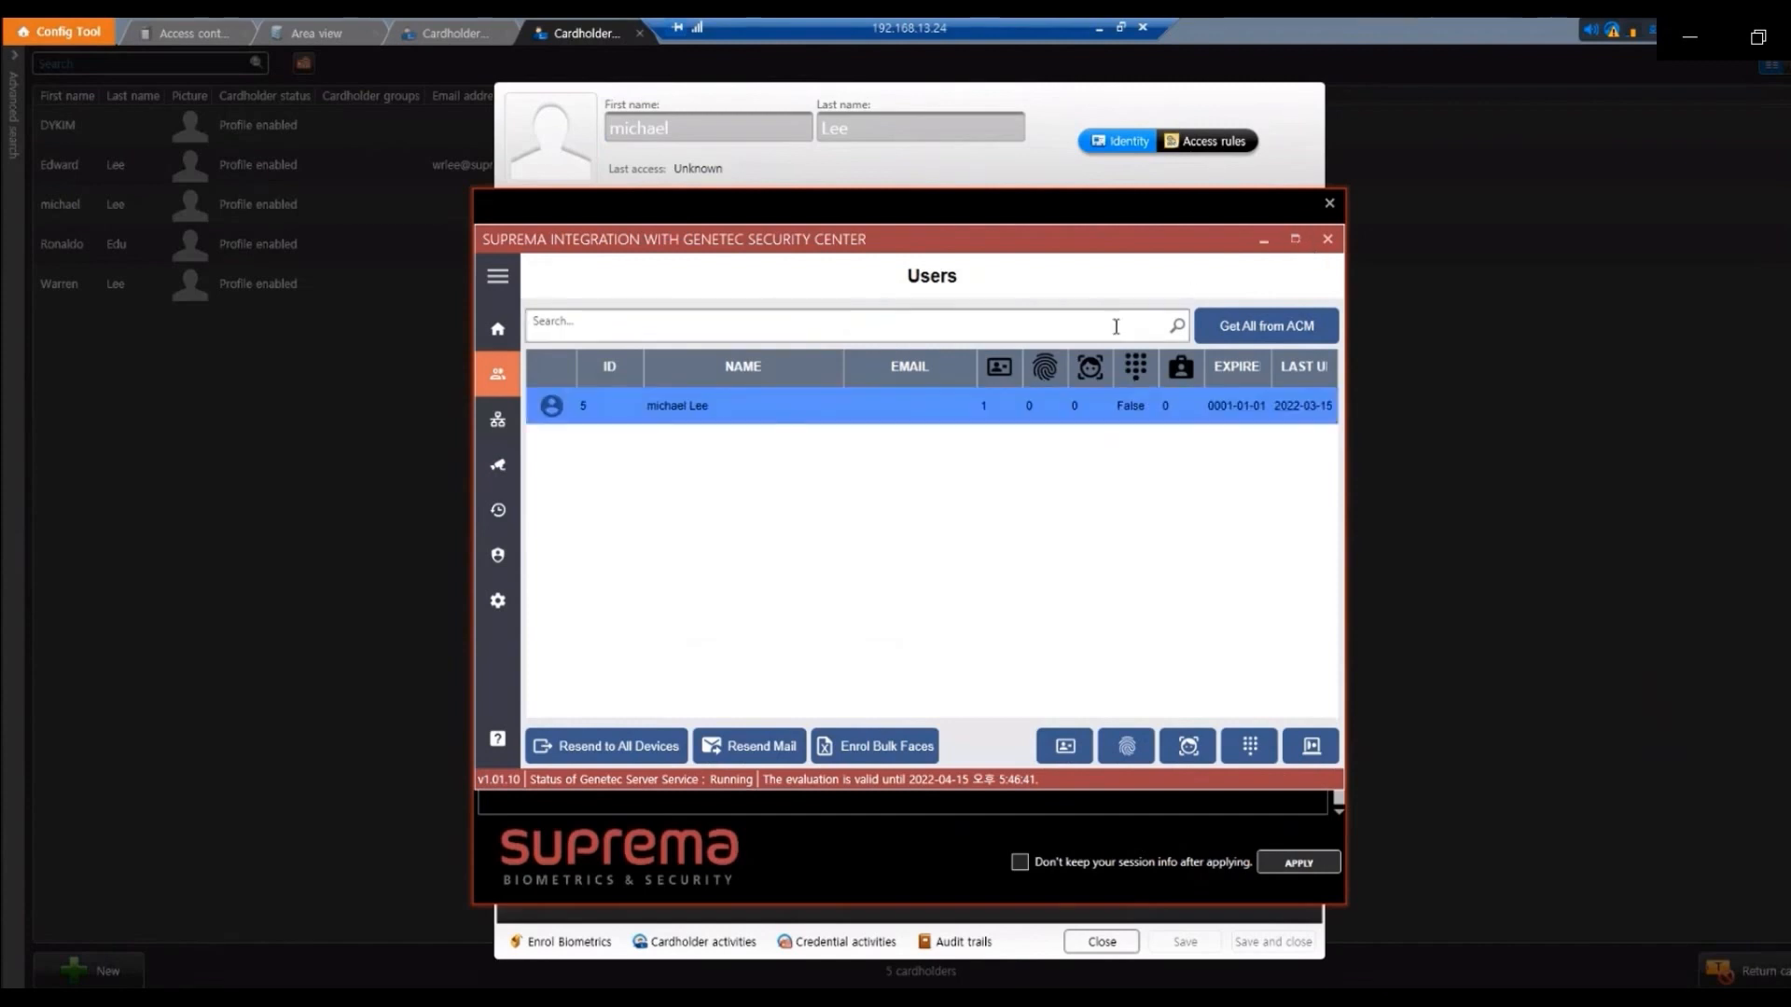